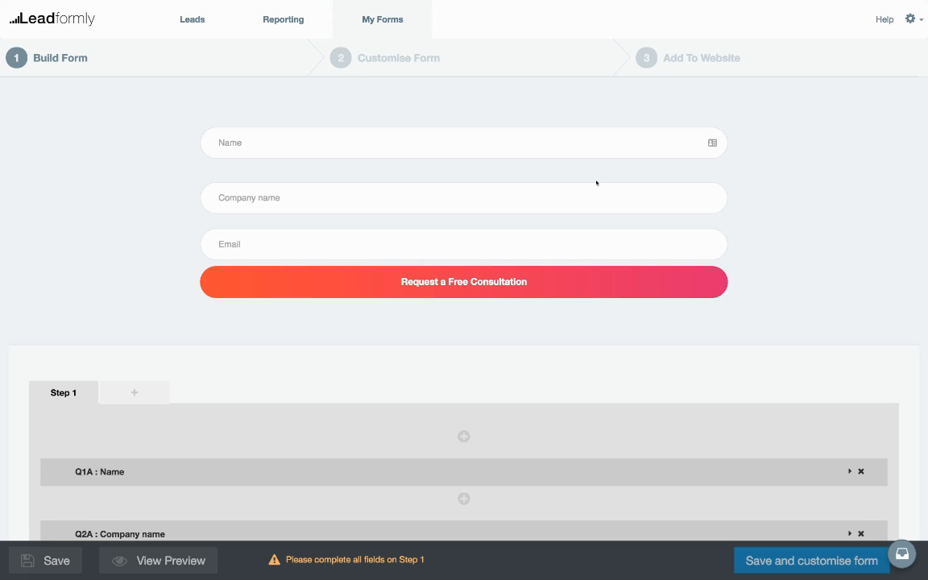
{"action": "scroll", "coordinate": [591, 322], "scroll_direction": "down", "scroll_amount": 10}
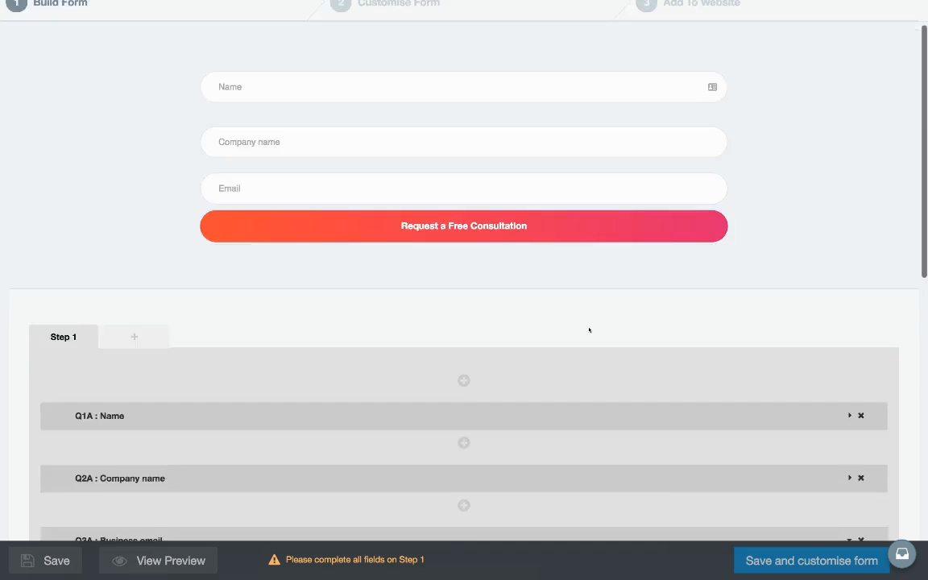
{"action": "scroll", "coordinate": [291, 162], "scroll_direction": "up", "scroll_amount": 5}
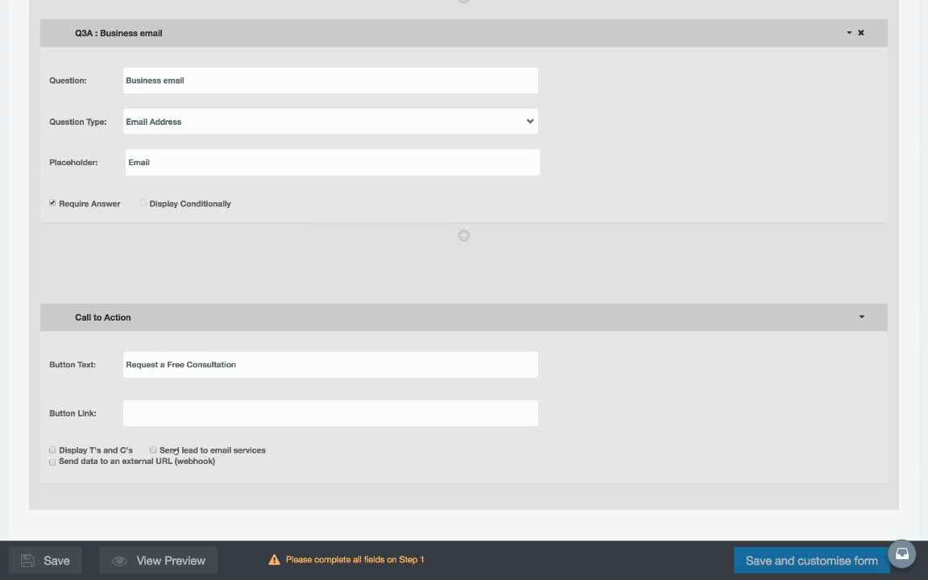
{"action": "left_click", "coordinate": [235, 452]}
{"action": "scroll", "coordinate": [217, 447], "scroll_direction": "down", "scroll_amount": 2}
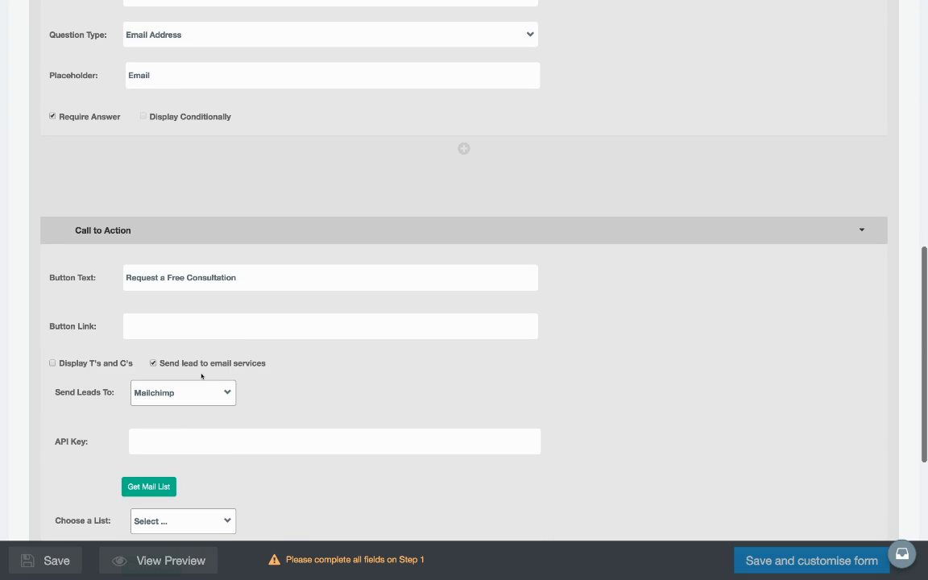
{"action": "left_click", "coordinate": [192, 391]}
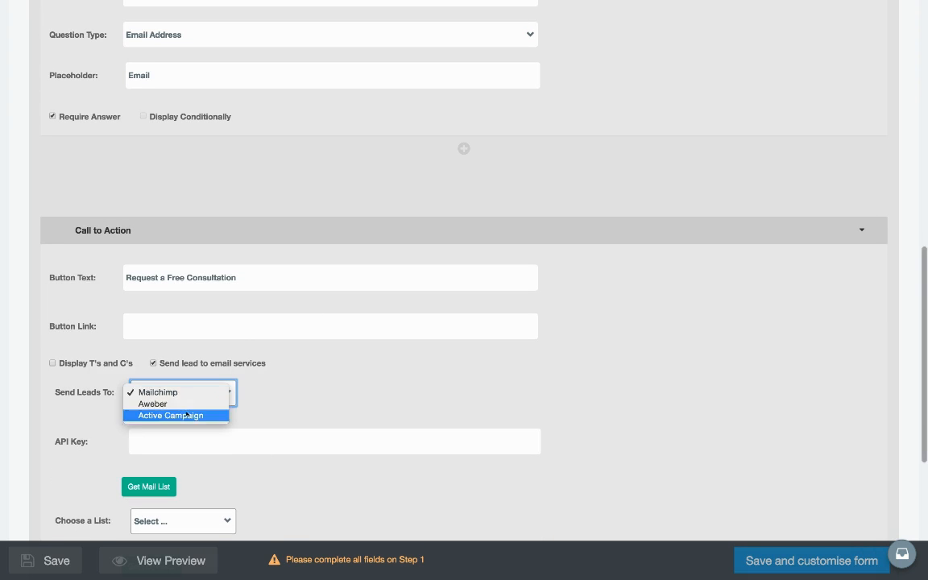
{"action": "left_click", "coordinate": [303, 399]}
{"action": "scroll", "coordinate": [254, 420], "scroll_direction": "down", "scroll_amount": 2}
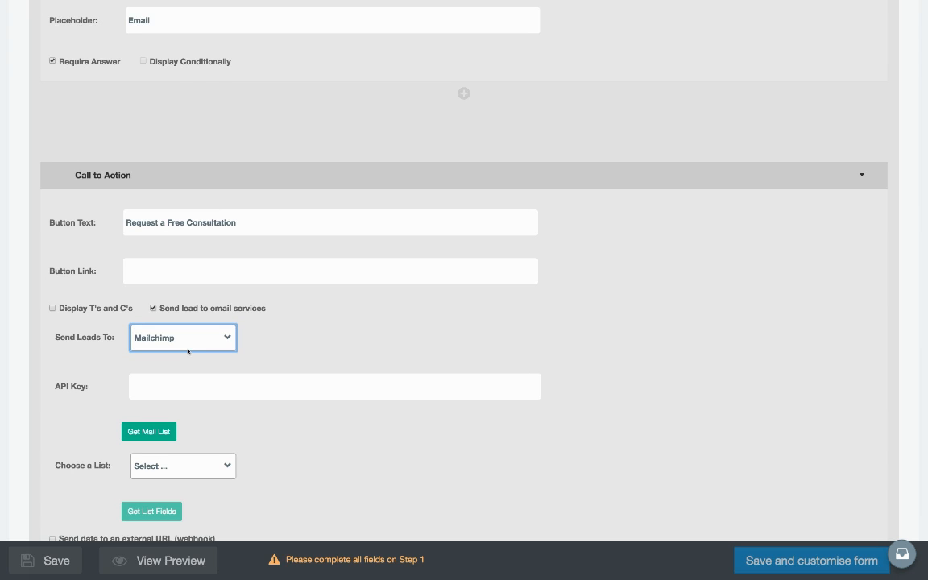
{"action": "left_click", "coordinate": [154, 309]}
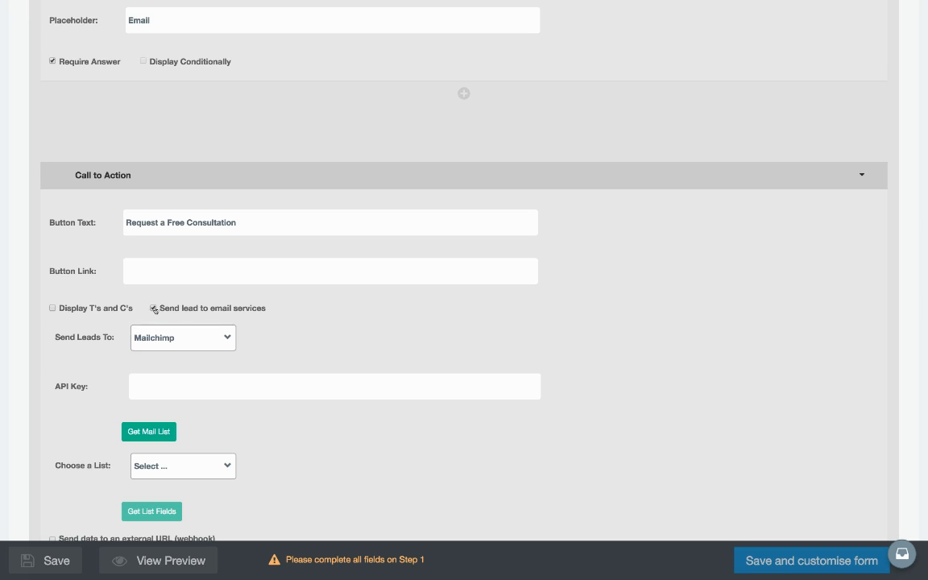
{"action": "left_click", "coordinate": [153, 308]}
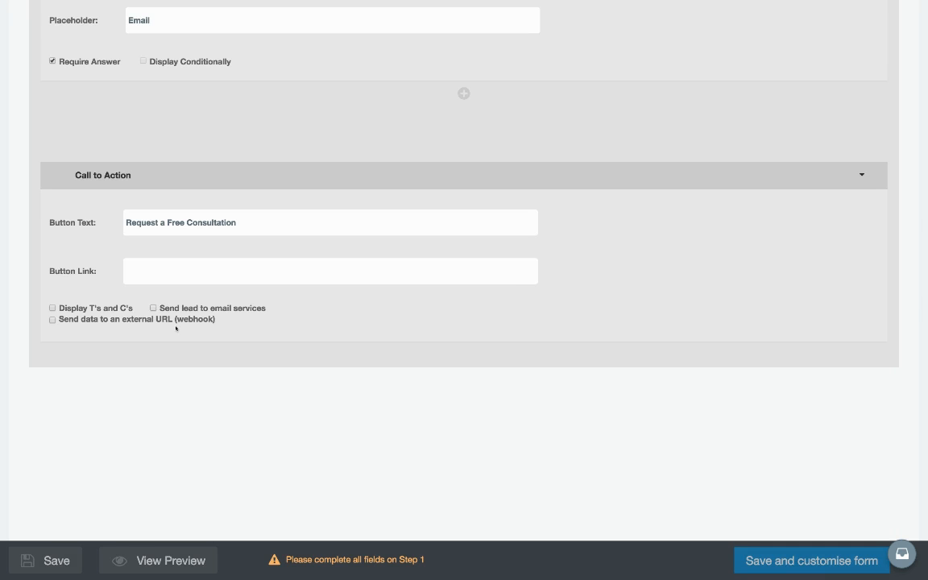
{"action": "left_click", "coordinate": [172, 320]}
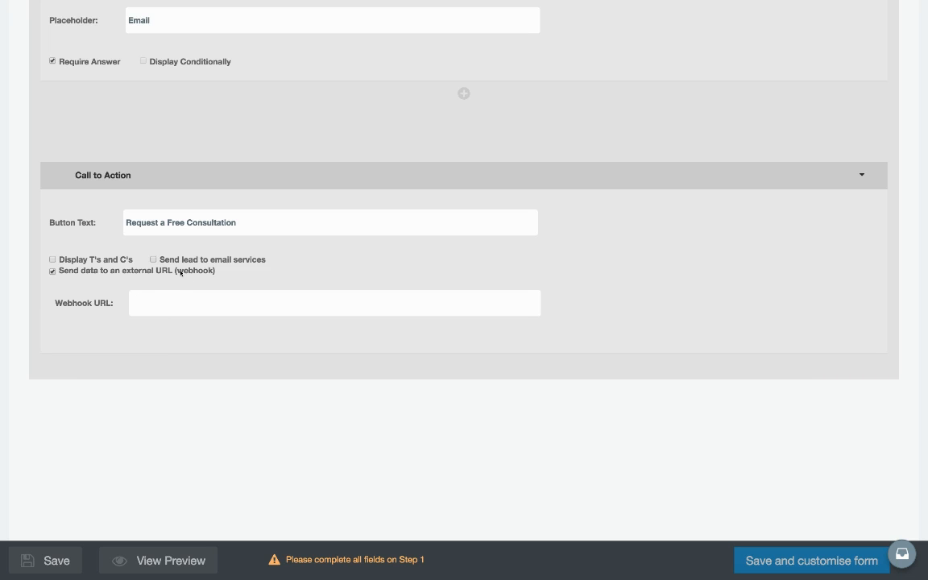
{"action": "left_click", "coordinate": [180, 273]}
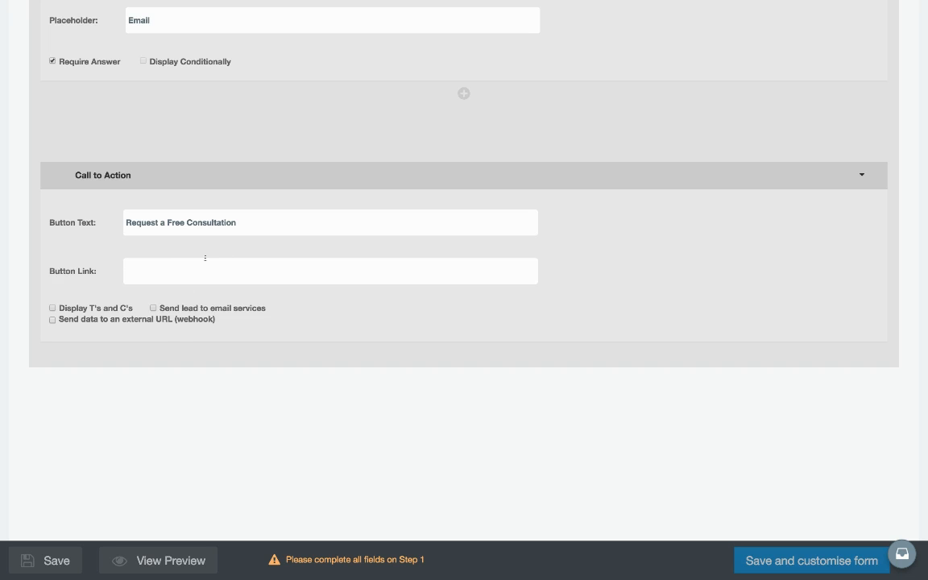
- Collapse the Call to Action and Business email sections of the form
{"action": "left_click", "coordinate": [226, 180]}
{"action": "left_click", "coordinate": [176, 174]}
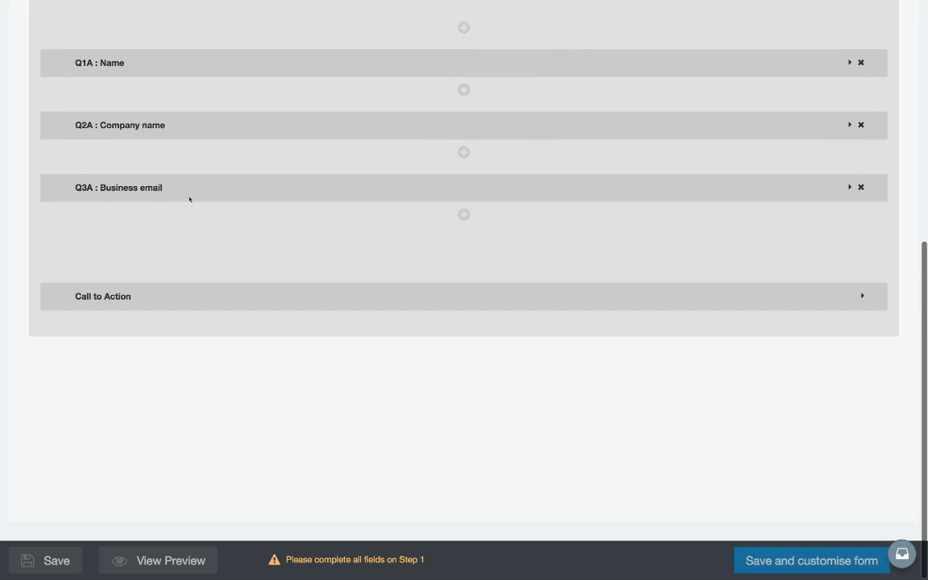
{"action": "scroll", "coordinate": [193, 210], "scroll_direction": "up", "scroll_amount": 5}
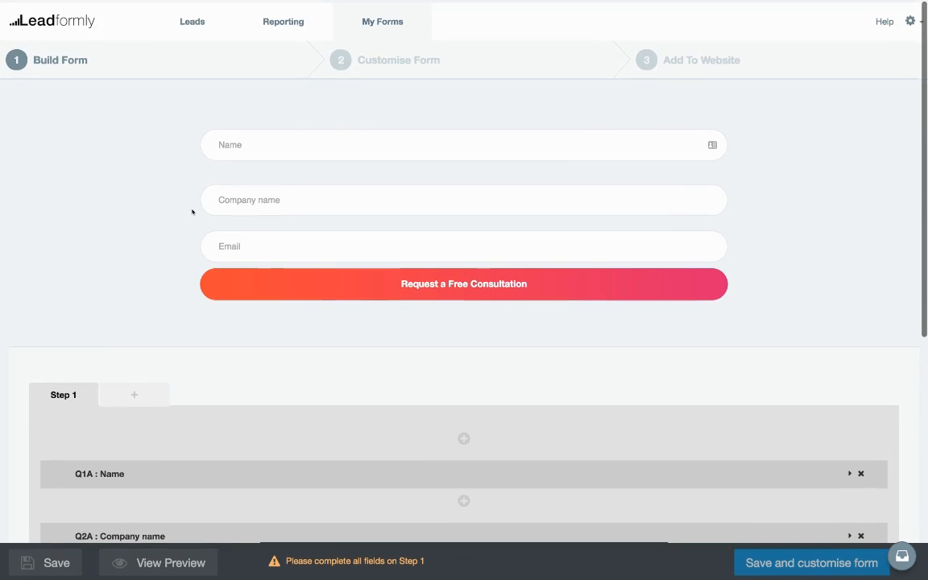
- Switch to Zapier's Explore page, clear the existing app search and search the apps for "salesfor"
{"action": "mouse_move", "coordinate": [392, 7]}
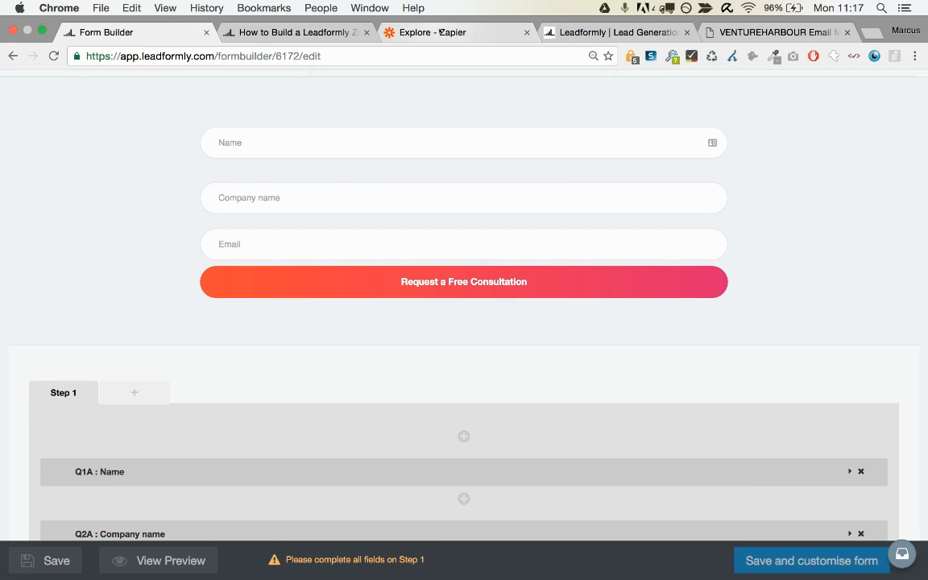
{"action": "left_click", "coordinate": [433, 33]}
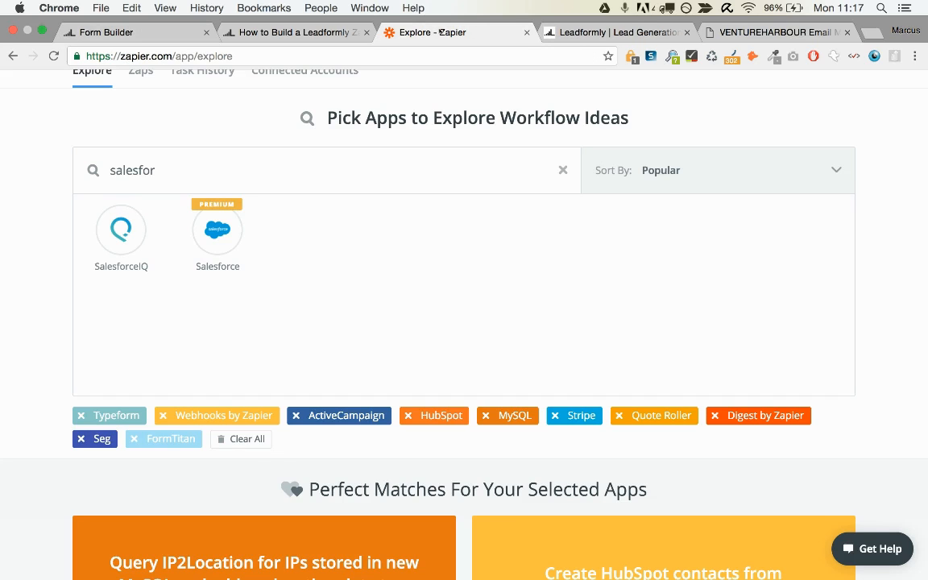
{"action": "key", "text": "BackSpace"}
{"action": "key", "text": "BackSpace"}
{"action": "key", "text": "BackSpace"}
{"action": "key", "text": "BackSpace"}
{"action": "key", "text": "BackSpace"}
{"action": "key", "text": "BackSpace"}
{"action": "key", "text": "BackSpace"}
{"action": "key", "text": "BackSpace"}
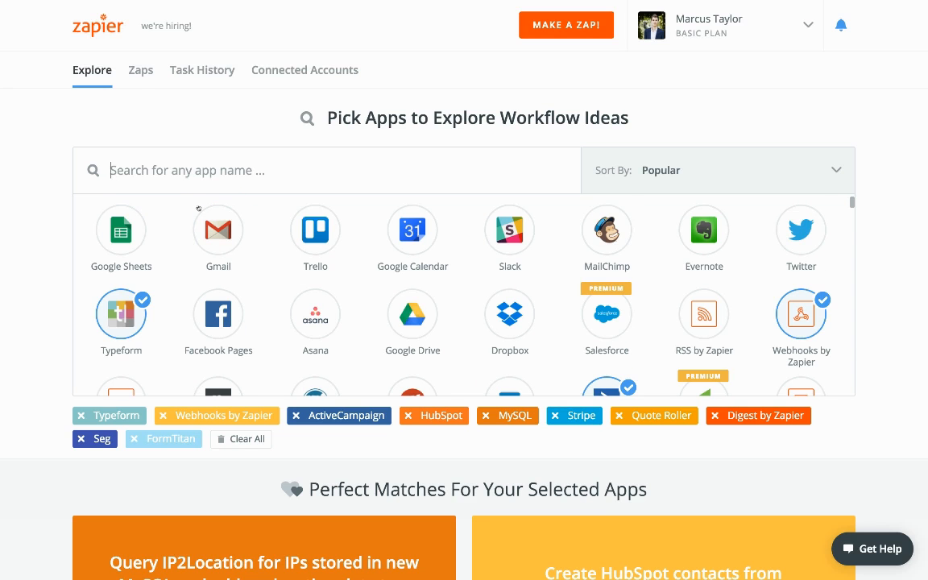
{"action": "type", "text": "salesfor"}
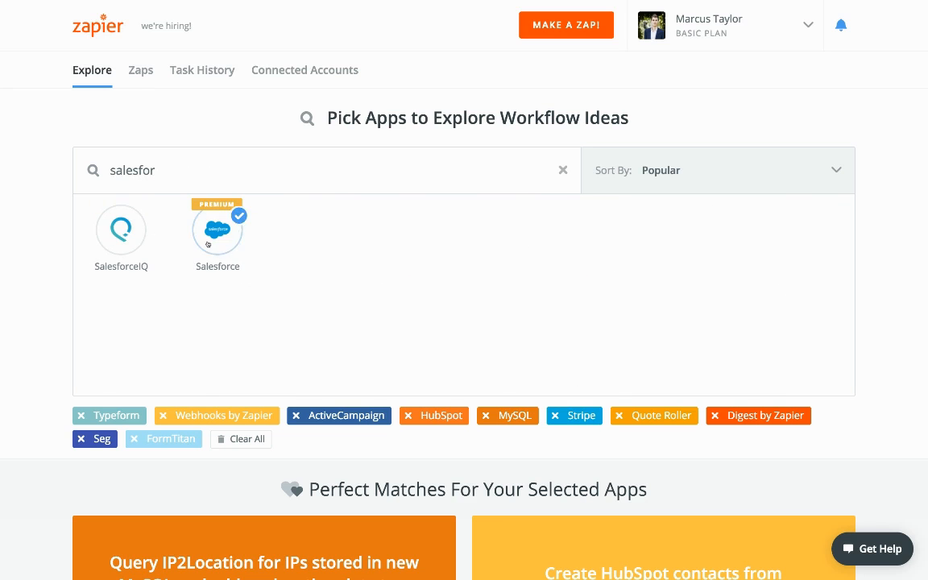
- Search the Zapier app list for "marketo" and for "pardot"
{"action": "double_click", "coordinate": [221, 181]}
{"action": "type", "text": "marketo"}
{"action": "key", "text": "super+a"}
{"action": "type", "text": "pardot"}
{"action": "key", "text": "super+a"}
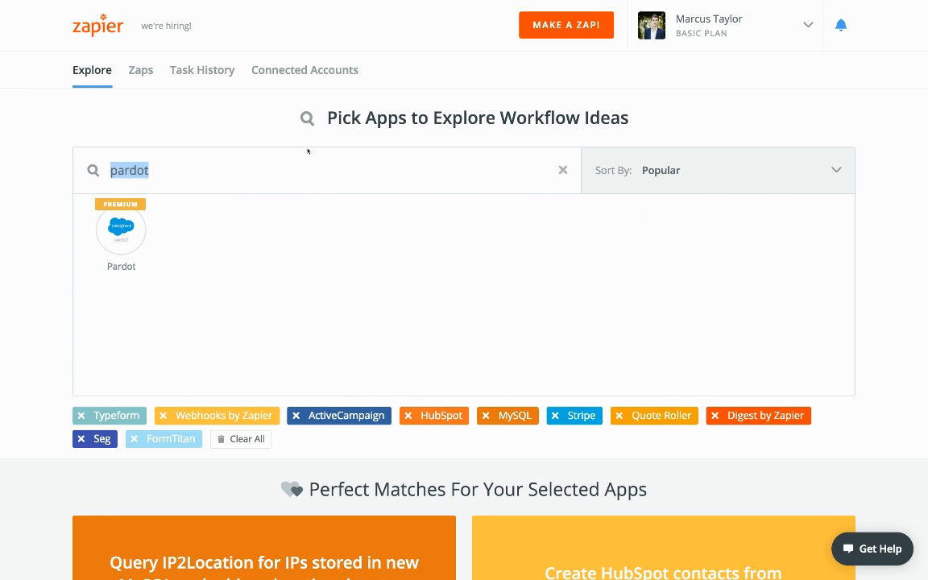
- Search the app list for "zoho" and for "pipedri", clearing the search at the end
{"action": "type", "text": "a"}
{"action": "key", "text": "BackSpace"}
{"action": "type", "text": "zoho"}
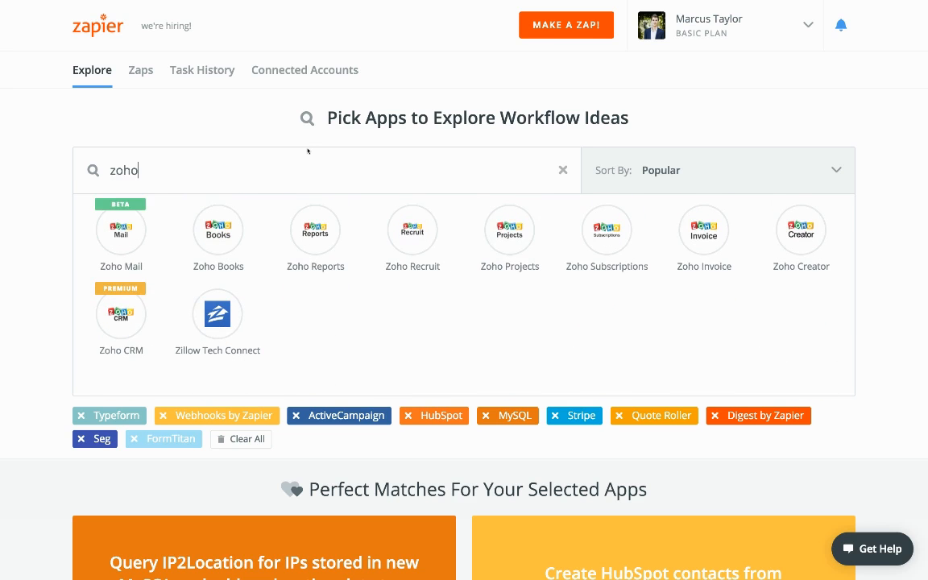
{"action": "key", "text": "super+a"}
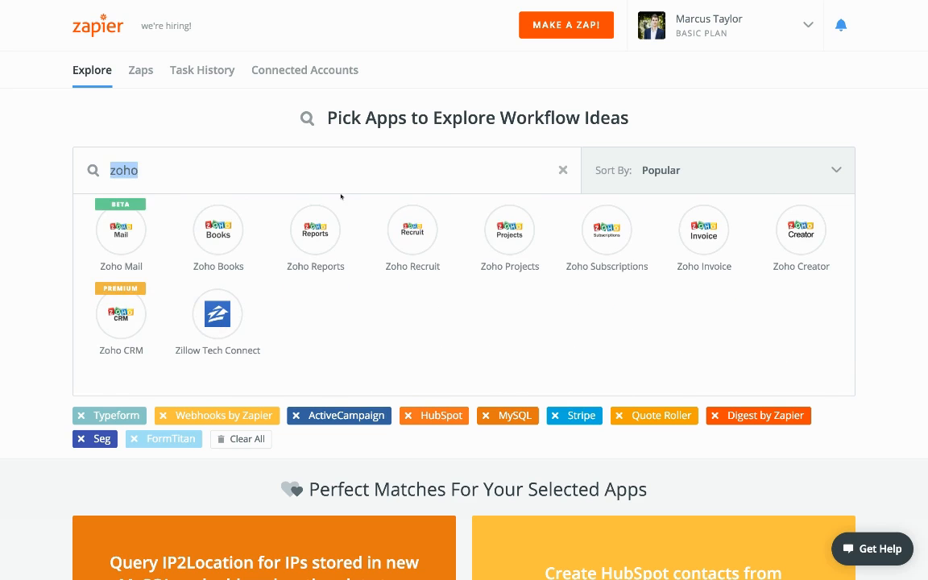
{"action": "key", "text": "BackSpace"}
{"action": "type", "text": "pipedri"}
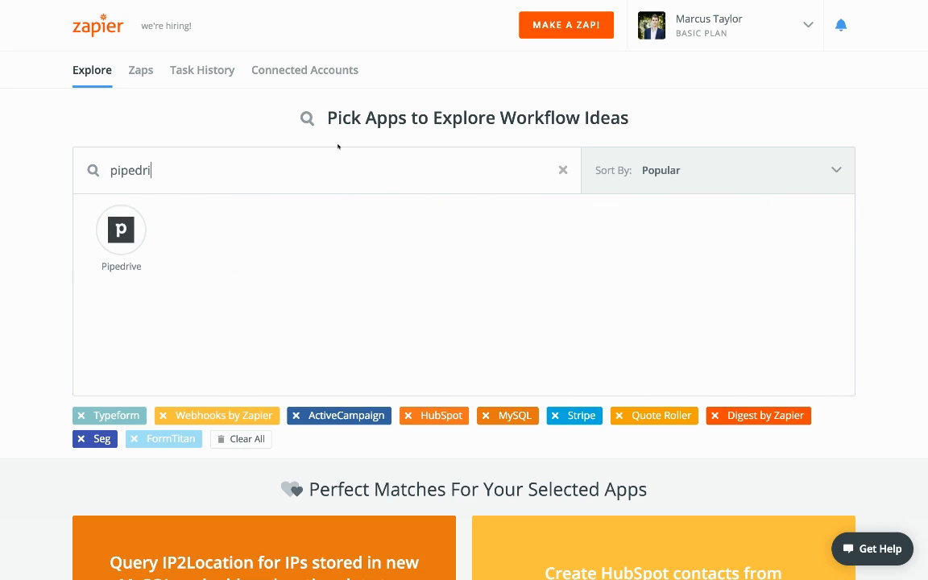
{"action": "key", "text": "super+a"}
{"action": "key", "text": "BackSpace"}
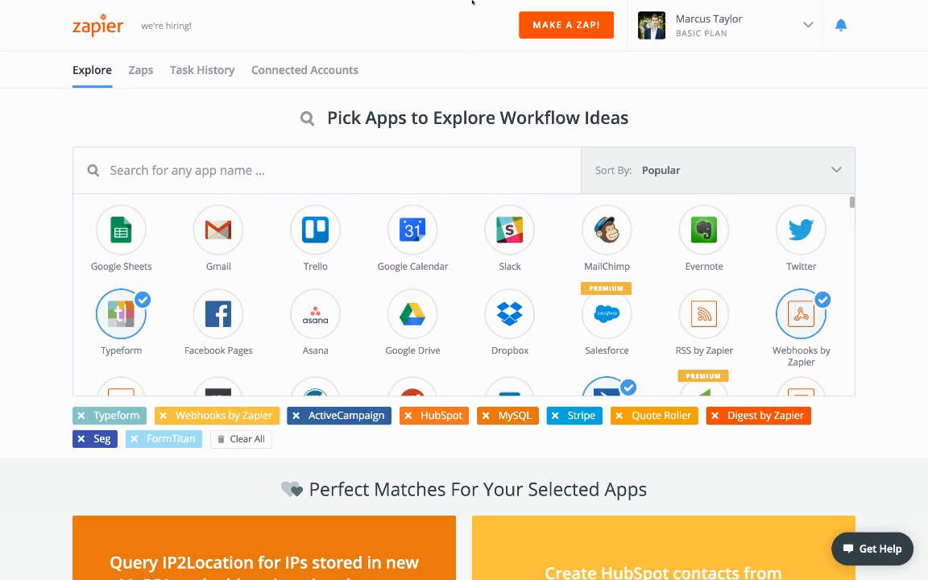
- Switch to the help article "How to Build a Leadformly Zap in Zapier" and examine its setup instructions from Step 1 to Step 4
{"action": "mouse_move", "coordinate": [443, 2]}
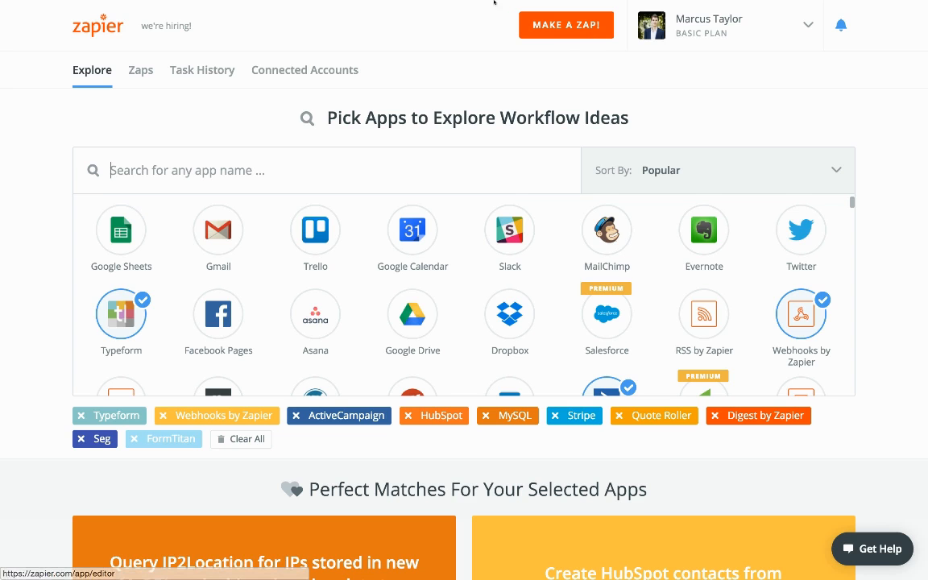
{"action": "mouse_move", "coordinate": [322, 6]}
{"action": "left_click", "coordinate": [314, 34]}
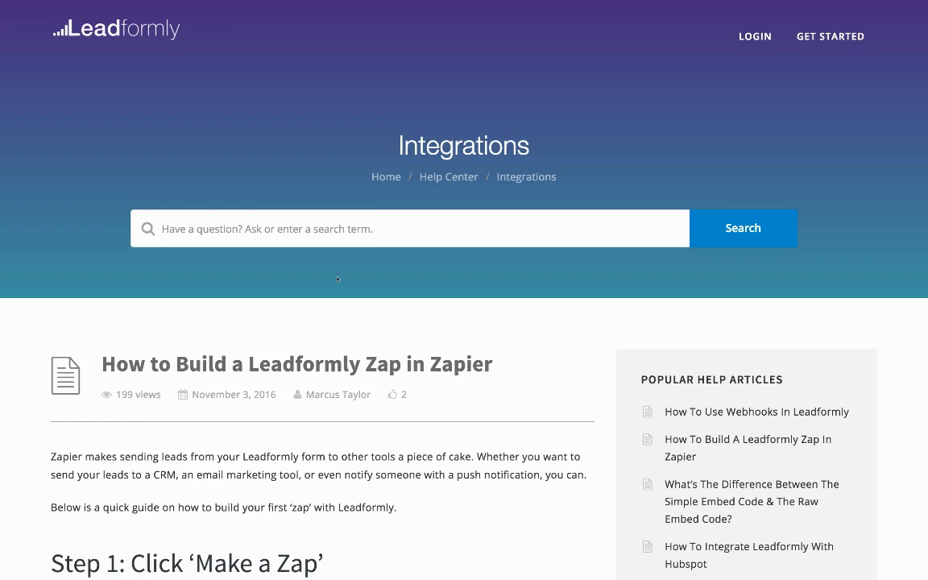
{"action": "scroll", "coordinate": [371, 356], "scroll_direction": "down", "scroll_amount": 2}
{"action": "scroll", "coordinate": [371, 355], "scroll_direction": "up", "scroll_amount": 2}
{"action": "scroll", "coordinate": [280, 347], "scroll_direction": "down", "scroll_amount": 3}
{"action": "scroll", "coordinate": [280, 348], "scroll_direction": "down", "scroll_amount": 3}
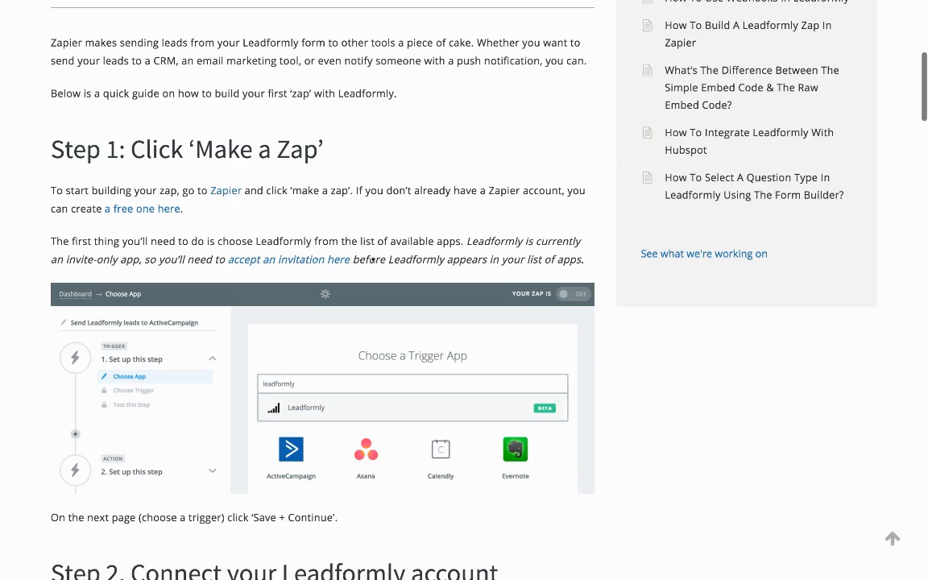
{"action": "scroll", "coordinate": [304, 148], "scroll_direction": "down", "scroll_amount": 15}
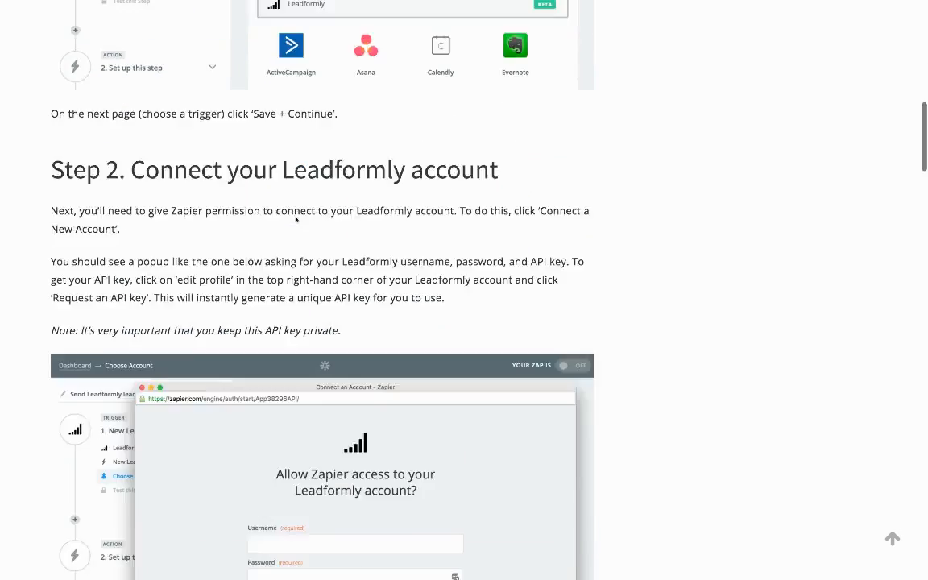
{"action": "scroll", "coordinate": [296, 220], "scroll_direction": "down", "scroll_amount": 15}
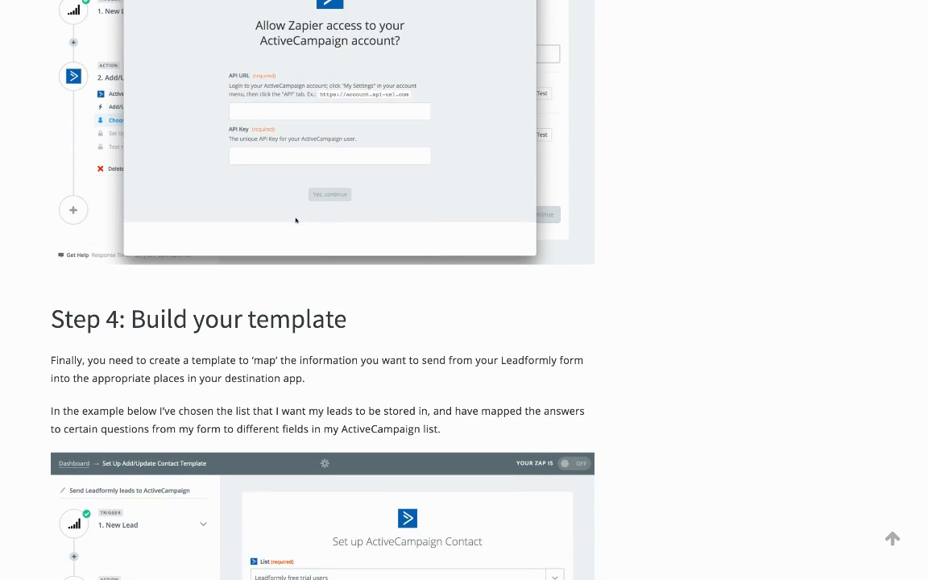
{"action": "scroll", "coordinate": [296, 220], "scroll_direction": "up", "scroll_amount": 1}
{"action": "scroll", "coordinate": [296, 220], "scroll_direction": "down", "scroll_amount": 6}
{"action": "scroll", "coordinate": [296, 220], "scroll_direction": "up", "scroll_amount": 20}
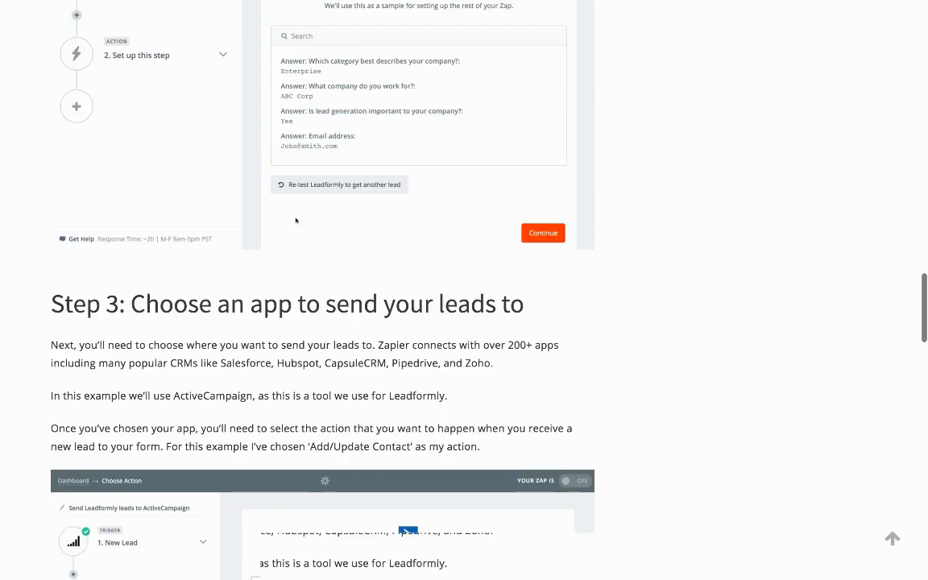
{"action": "scroll", "coordinate": [296, 220], "scroll_direction": "up", "scroll_amount": 15}
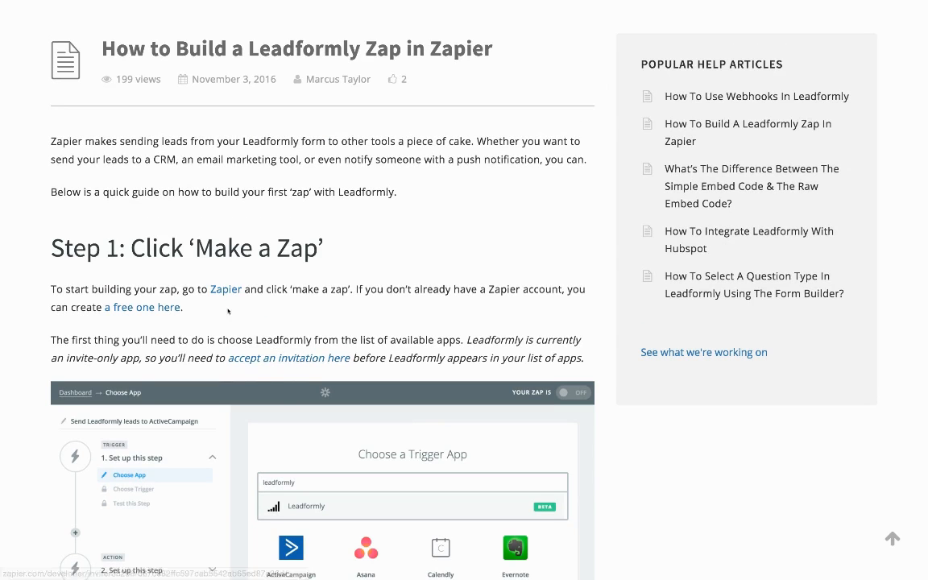
{"action": "scroll", "coordinate": [286, 322], "scroll_direction": "up", "scroll_amount": 5}
{"action": "scroll", "coordinate": [507, 184], "scroll_direction": "down", "scroll_amount": 3}
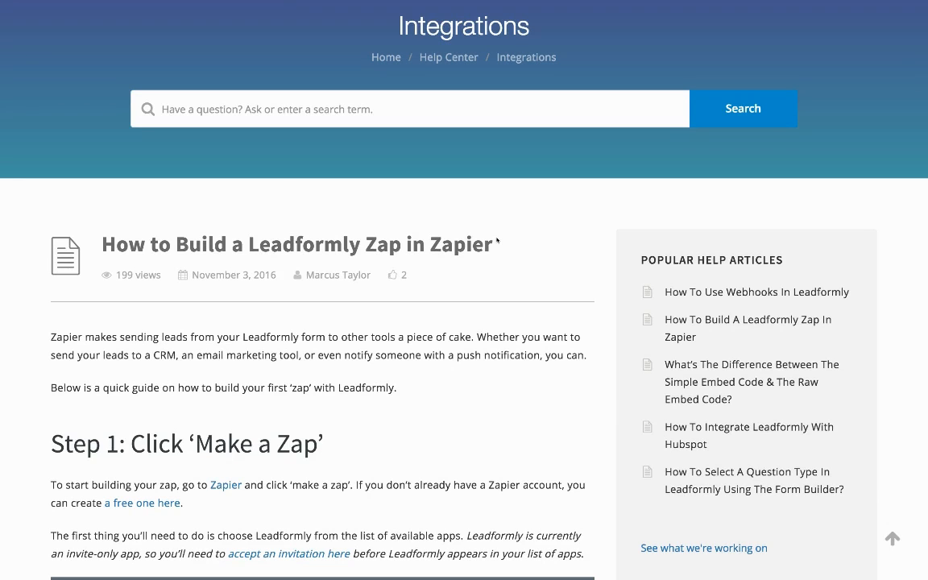
{"action": "triple_click", "coordinate": [486, 244]}
{"action": "left_click", "coordinate": [423, 248]}
{"action": "scroll", "coordinate": [498, 228], "scroll_direction": "down", "scroll_amount": 5}
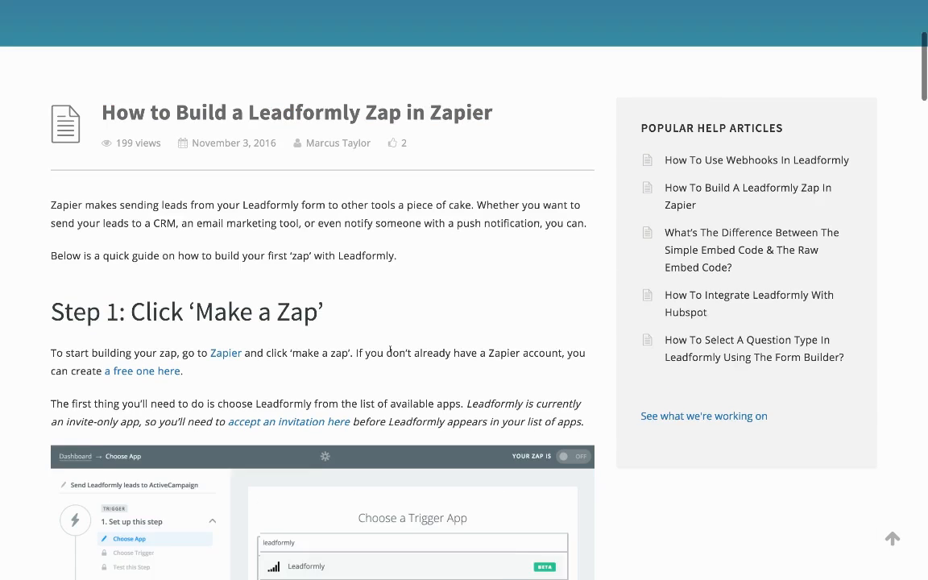
{"action": "scroll", "coordinate": [371, 285], "scroll_direction": "up", "scroll_amount": 5}
{"action": "scroll", "coordinate": [372, 286], "scroll_direction": "up", "scroll_amount": 2}
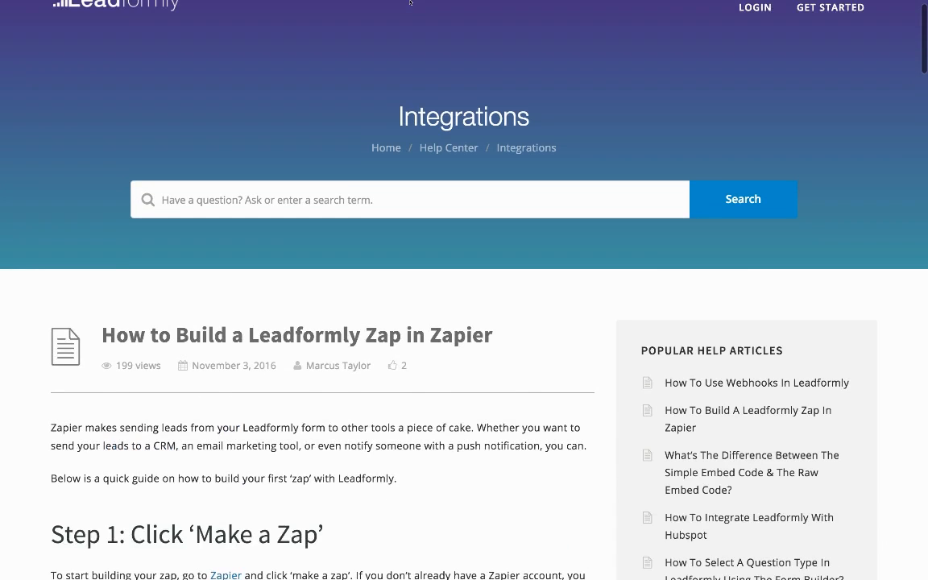
- Return to Zapier and start a new Zap with Leadformly as its trigger app
{"action": "mouse_move", "coordinate": [412, 3]}
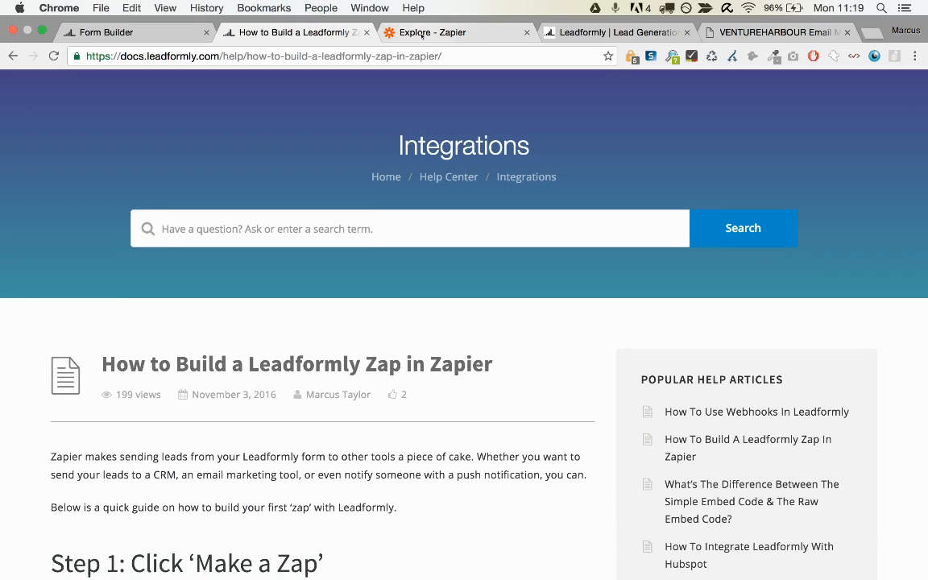
{"action": "left_click", "coordinate": [421, 32]}
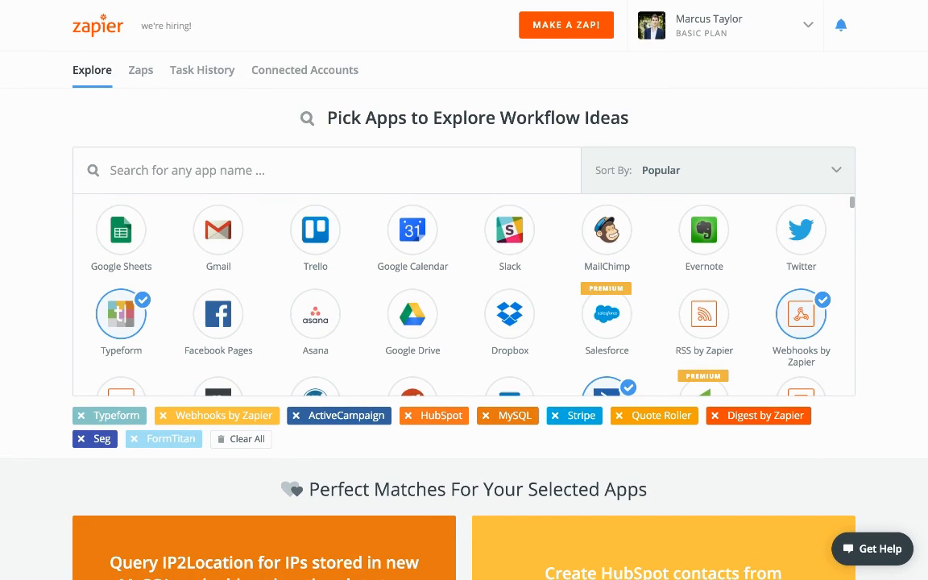
{"action": "left_click", "coordinate": [554, 34]}
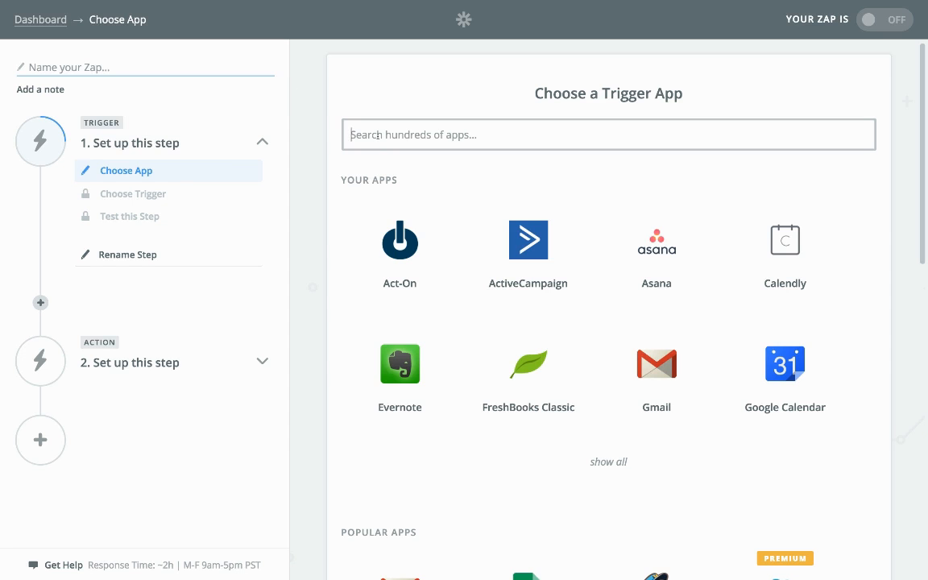
{"action": "type", "text": "leadfo"}
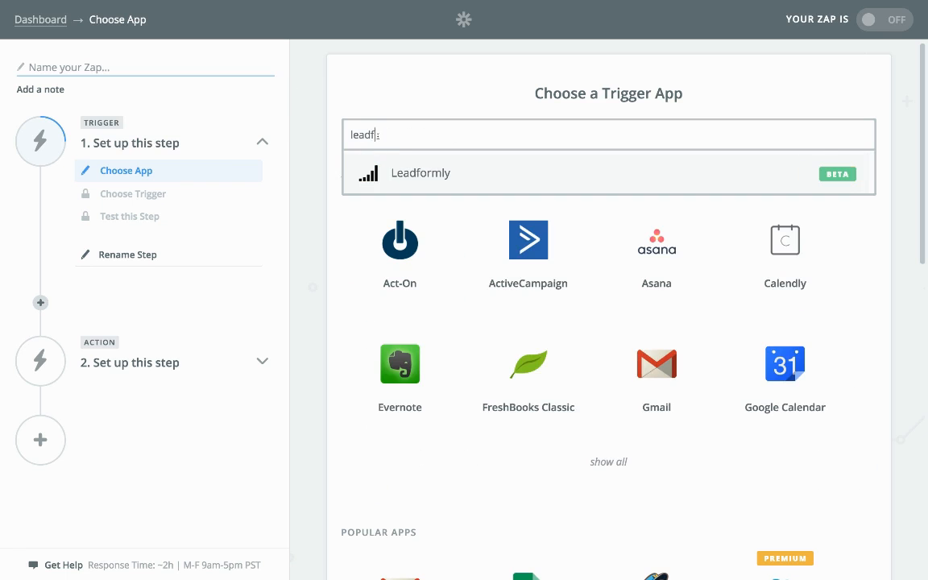
{"action": "left_click", "coordinate": [421, 174]}
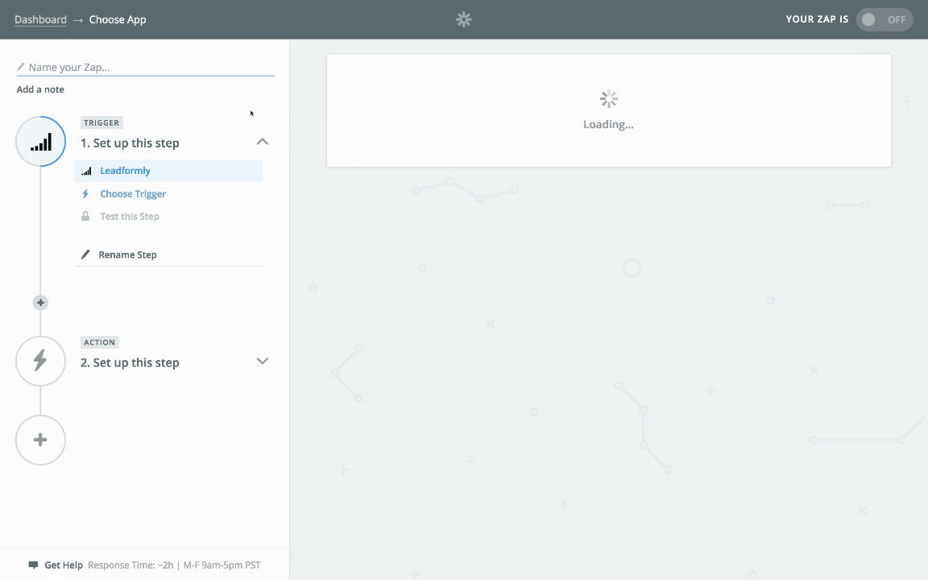
- Set the trigger to New Lead and use Leadformly Account #8 as its connected account
{"action": "left_click", "coordinate": [131, 196]}
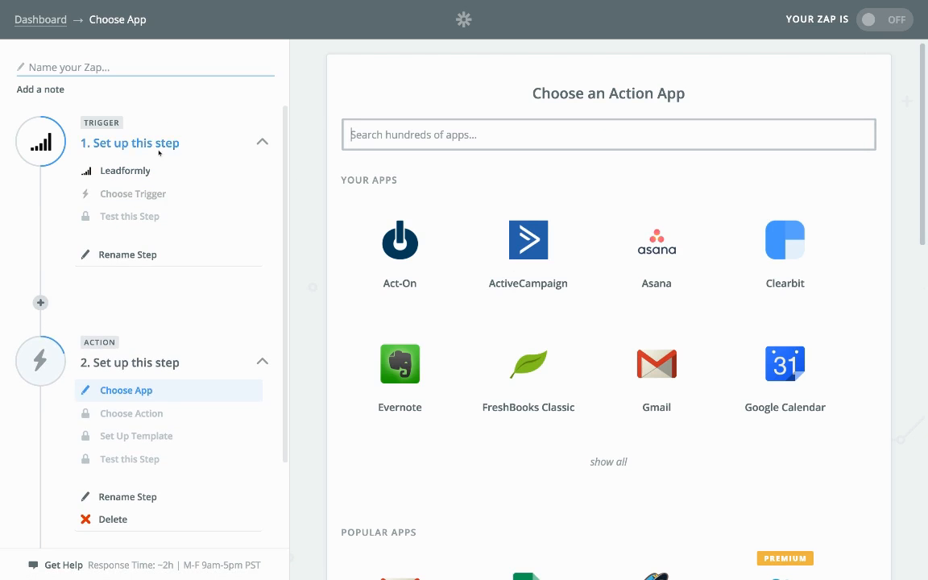
{"action": "left_click", "coordinate": [132, 194]}
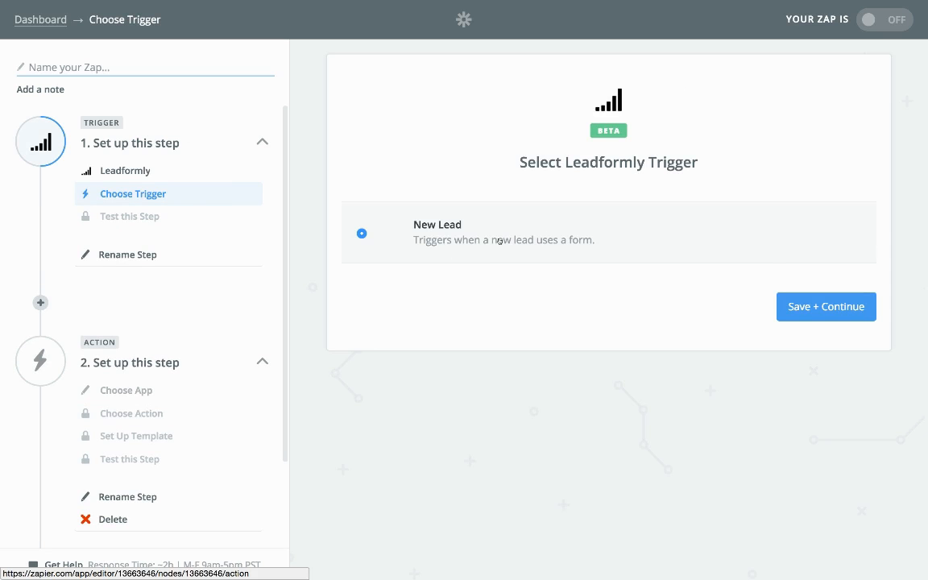
{"action": "left_click", "coordinate": [796, 298]}
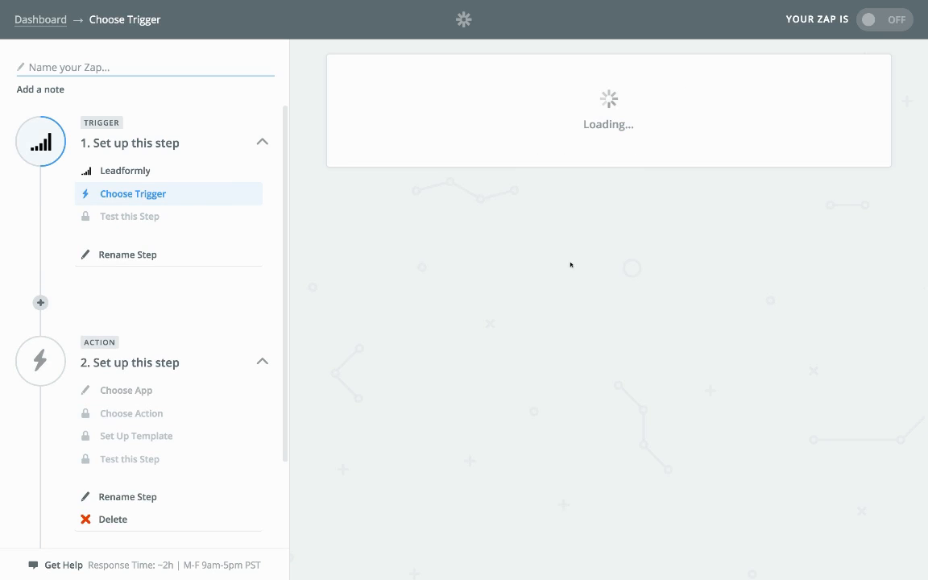
{"action": "scroll", "coordinate": [483, 311], "scroll_direction": "down", "scroll_amount": 5}
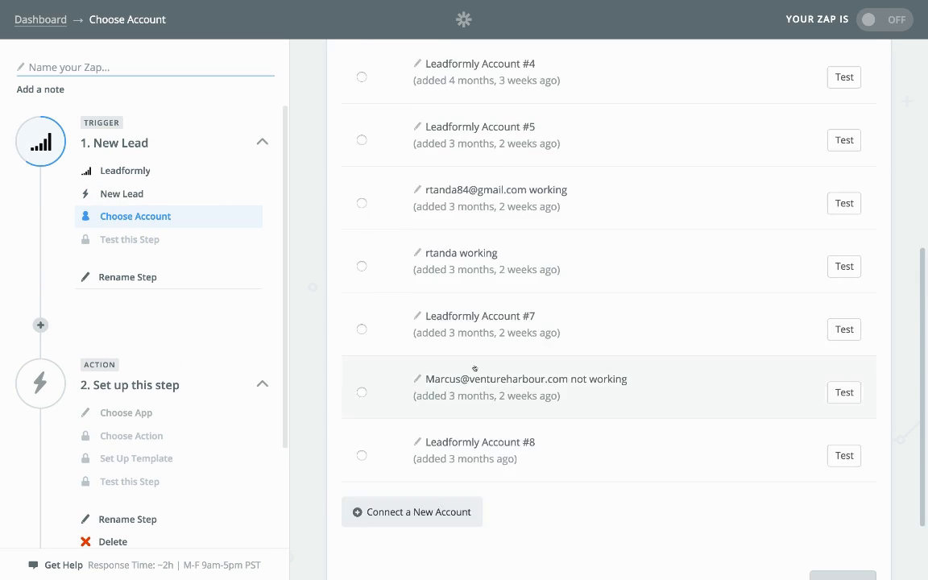
{"action": "left_click", "coordinate": [449, 358]}
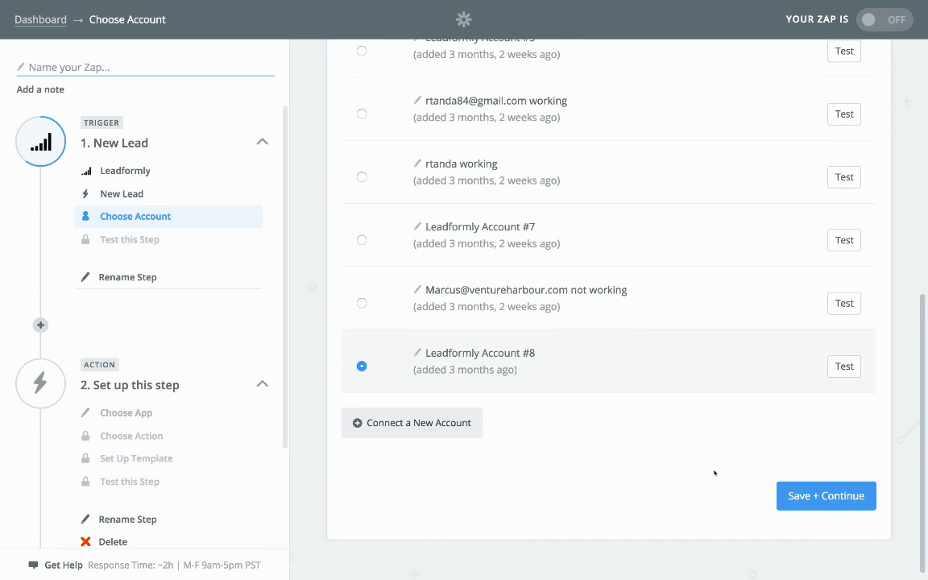
{"action": "left_click", "coordinate": [827, 495]}
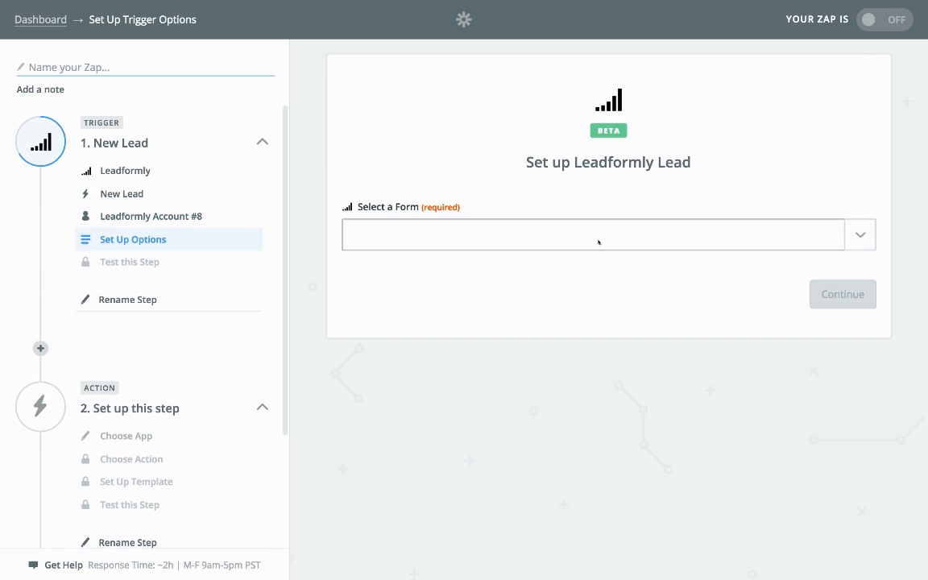
- Select "My Leadformly's form" as the trigger form and try to fetch an existing lead as a test
{"action": "left_click", "coordinate": [861, 237]}
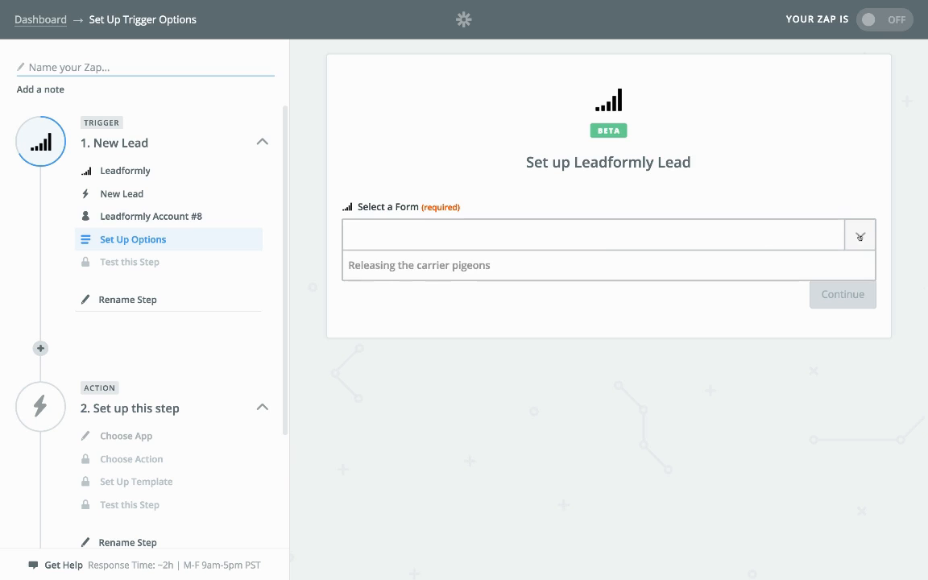
{"action": "scroll", "coordinate": [539, 266], "scroll_direction": "down", "scroll_amount": 2}
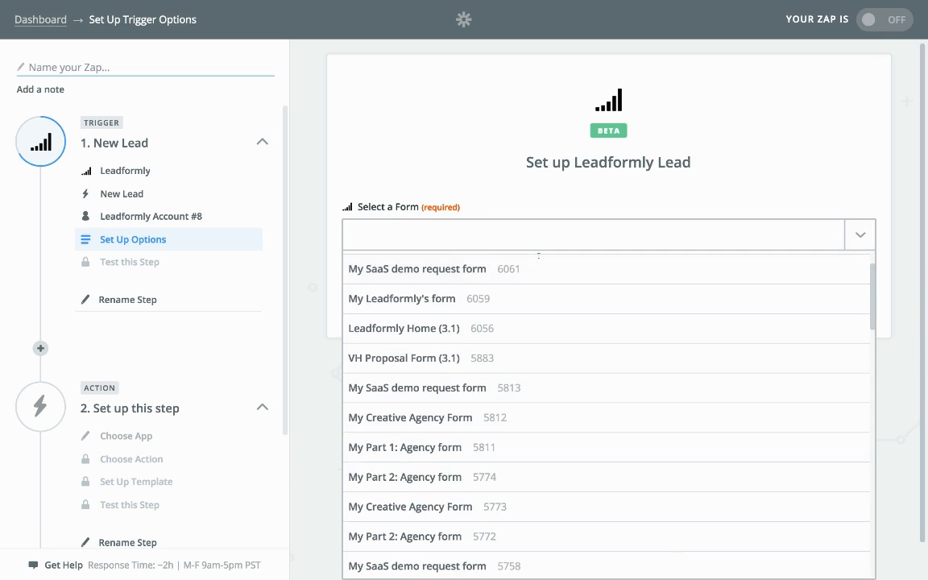
{"action": "left_click", "coordinate": [449, 299]}
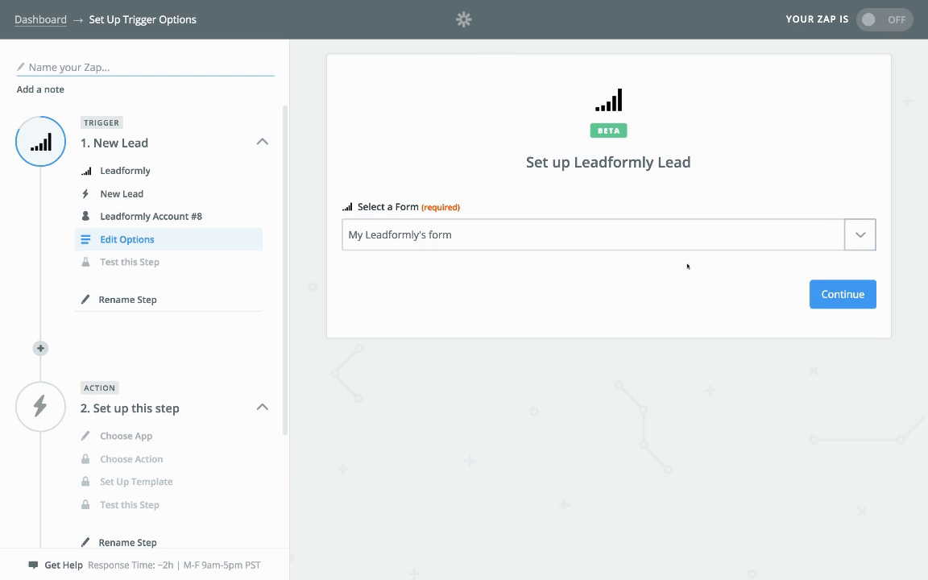
{"action": "left_click", "coordinate": [832, 301]}
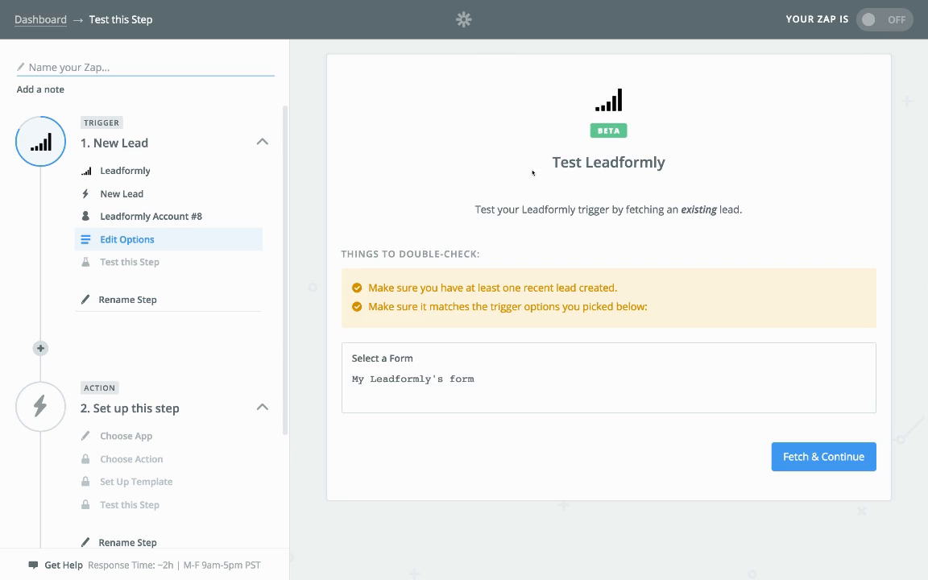
{"action": "left_click", "coordinate": [803, 455]}
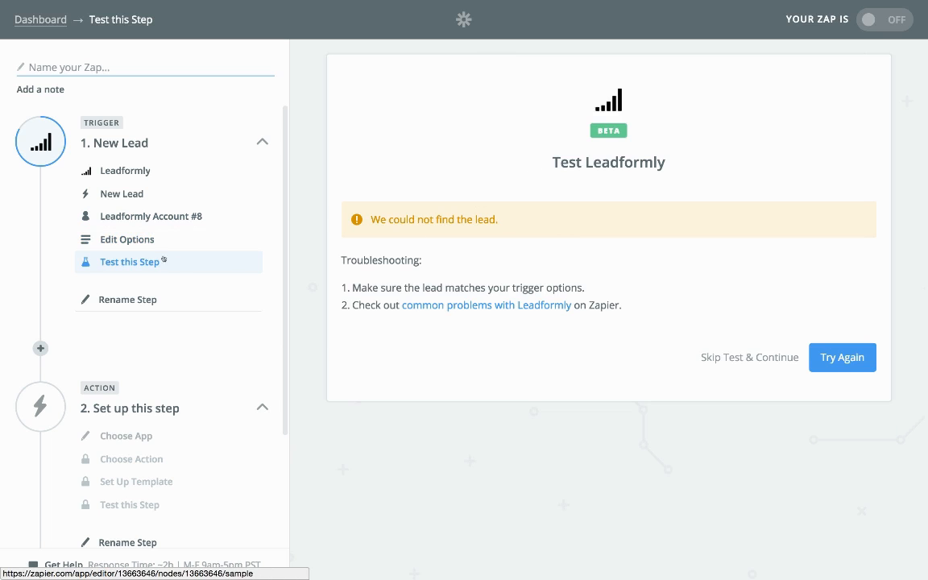
- Change the trigger form to "Leadformly.com homepage form" and test the trigger by fetching an existing lead
{"action": "left_click", "coordinate": [126, 239]}
{"action": "left_click", "coordinate": [526, 235]}
{"action": "scroll", "coordinate": [562, 374], "scroll_direction": "down", "scroll_amount": 15}
{"action": "scroll", "coordinate": [562, 374], "scroll_direction": "down", "scroll_amount": 8}
{"action": "left_click", "coordinate": [423, 326]}
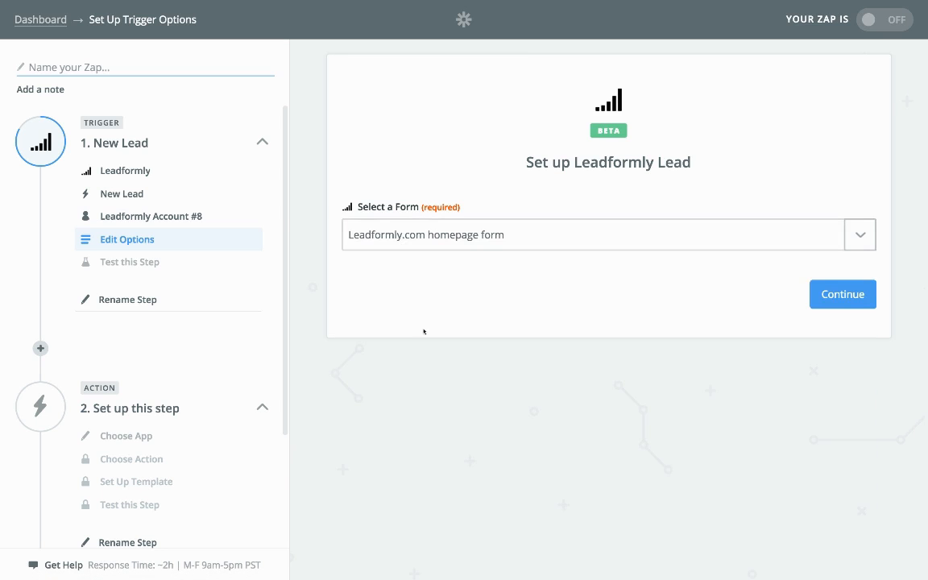
{"action": "left_click", "coordinate": [823, 296]}
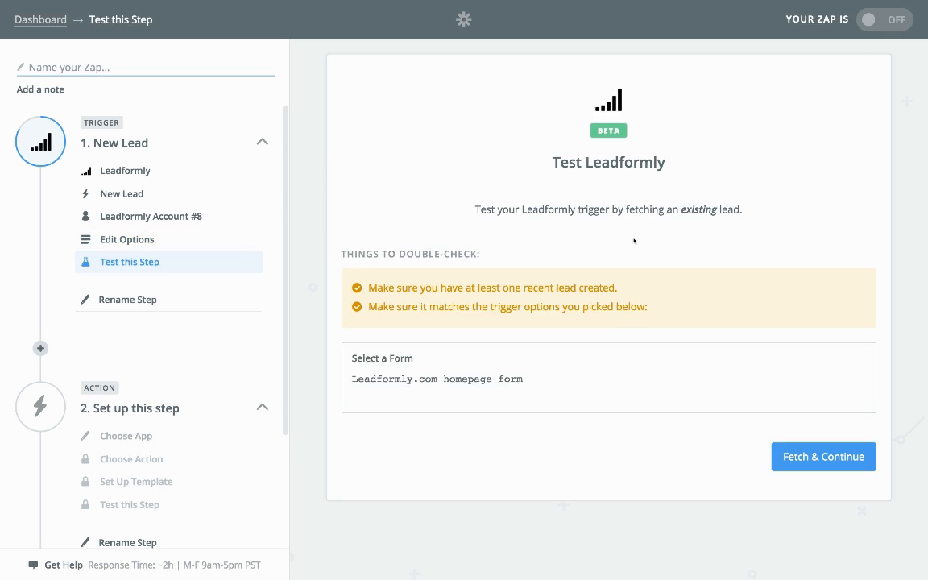
{"action": "left_click", "coordinate": [839, 459]}
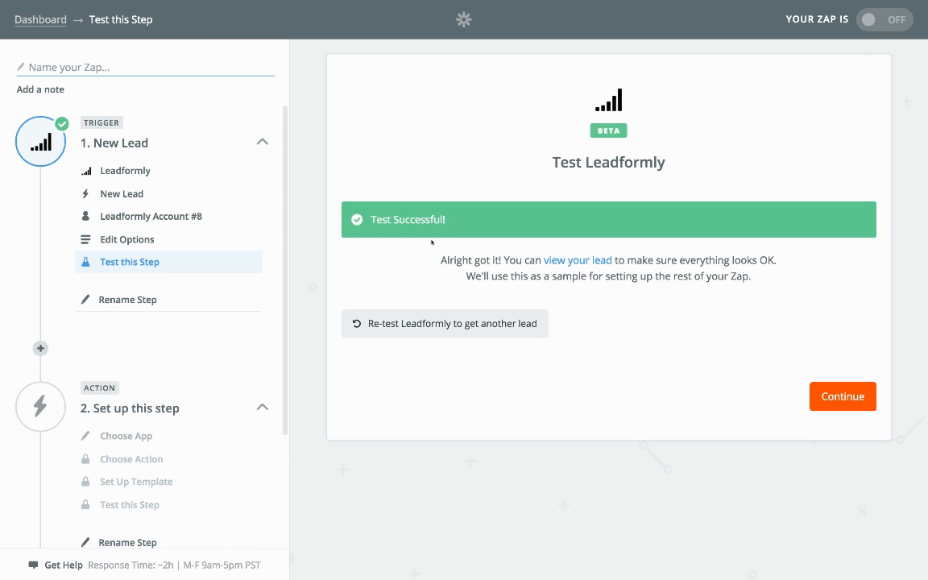
- Reopen the trigger's account selection and open the authorization form for connecting a new Leadformly account
{"action": "left_click", "coordinate": [175, 219]}
{"action": "scroll", "coordinate": [490, 311], "scroll_direction": "down", "scroll_amount": 5}
{"action": "left_click", "coordinate": [409, 425]}
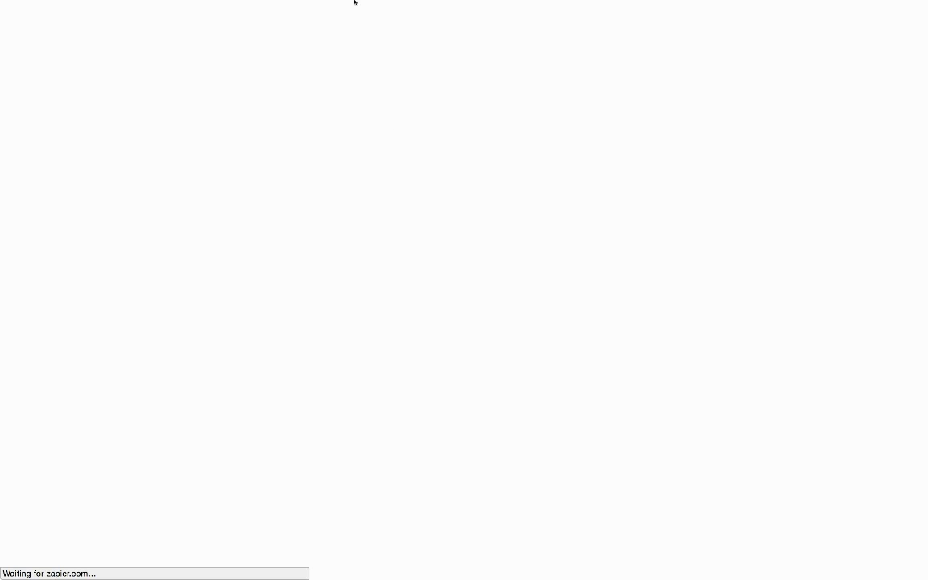
- Switch to Leadformly and open the profile editing page to locate where an API key is requested
{"action": "mouse_move", "coordinate": [354, 1]}
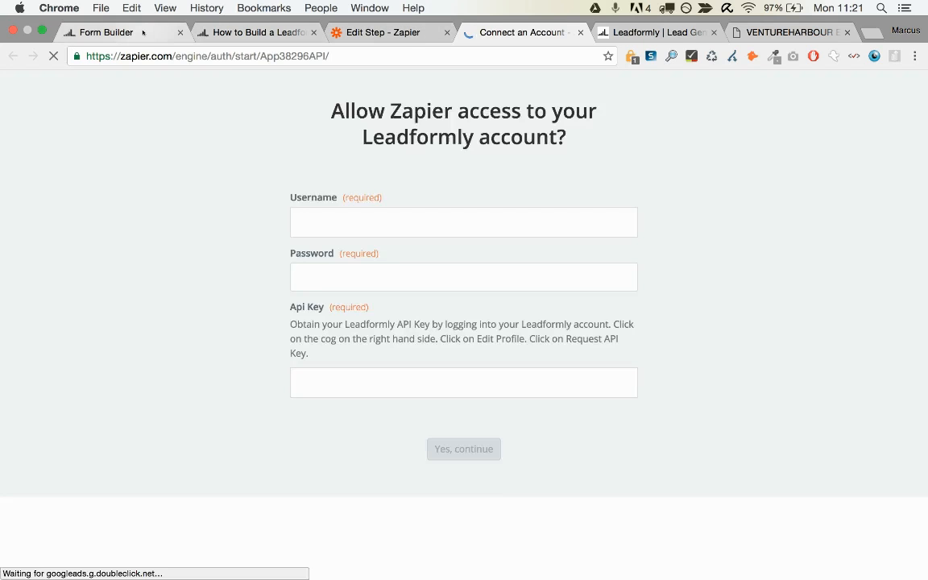
{"action": "left_click", "coordinate": [656, 32]}
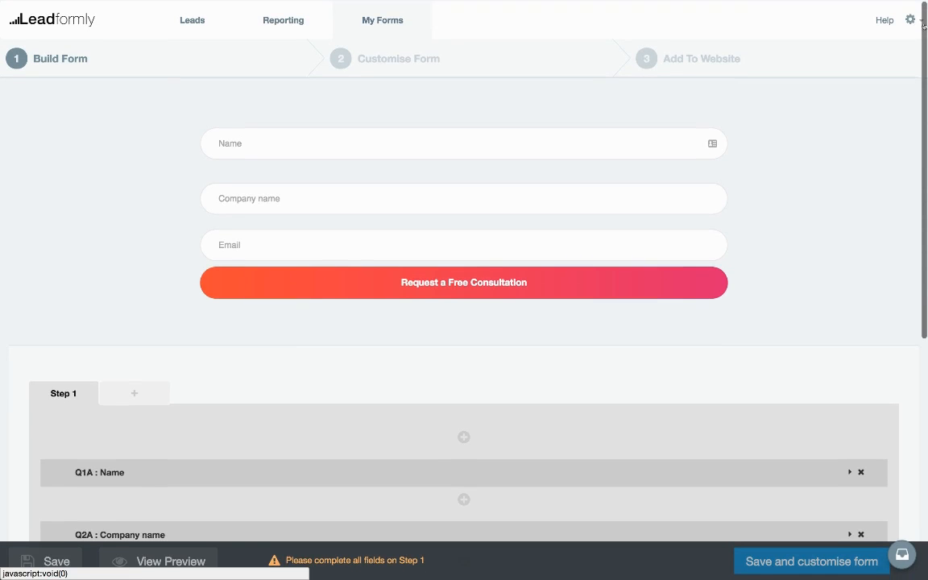
{"action": "left_click", "coordinate": [912, 18]}
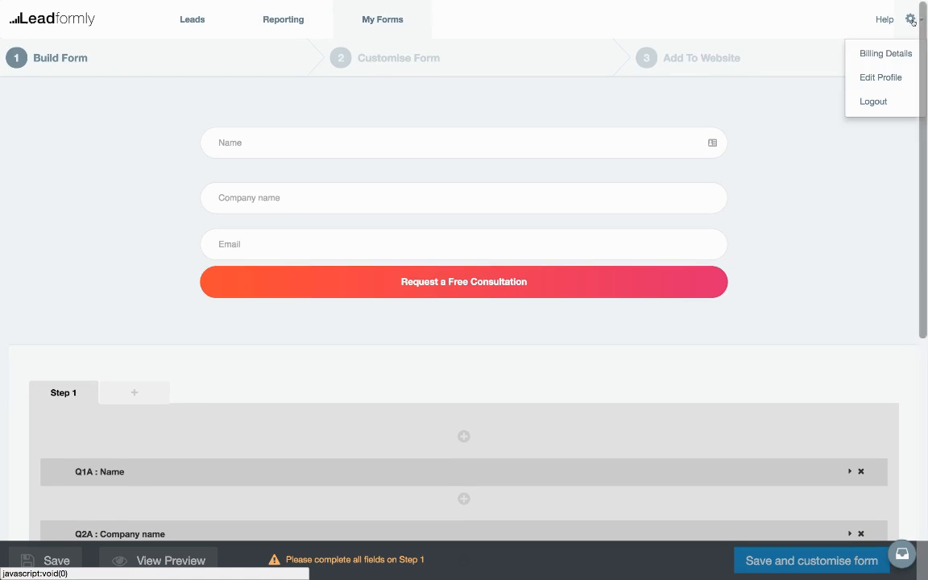
{"action": "left_click", "coordinate": [876, 78]}
{"action": "left_click", "coordinate": [518, 212]}
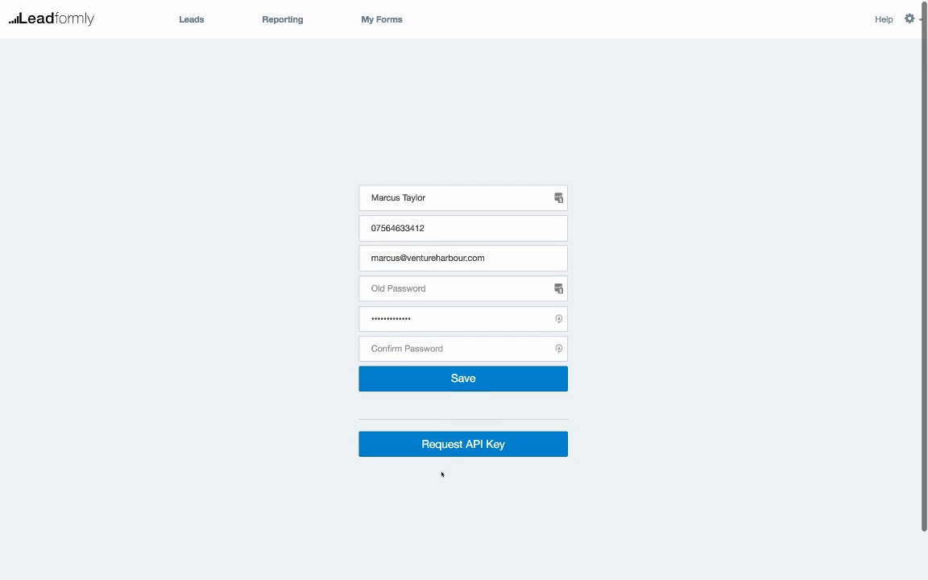
{"action": "mouse_move", "coordinate": [484, 1]}
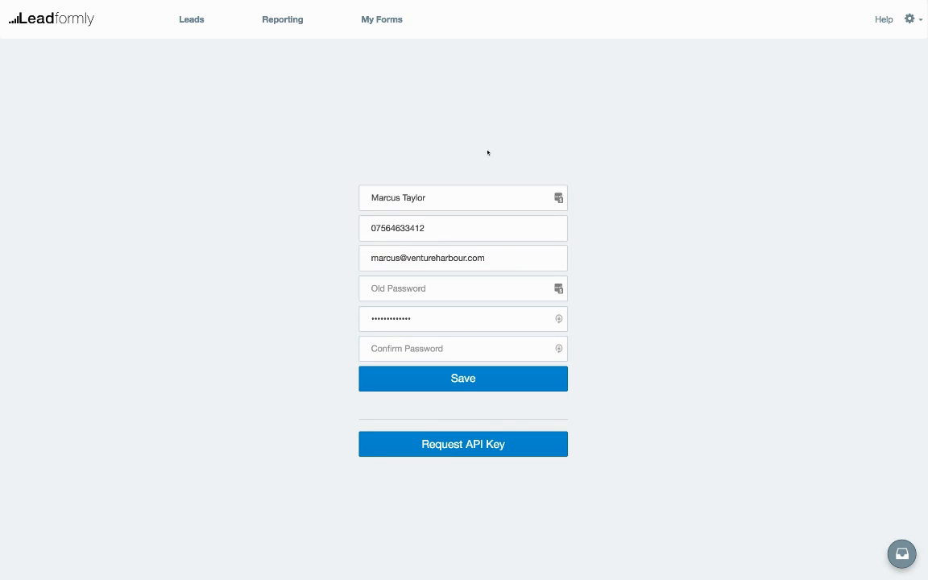
{"action": "mouse_move", "coordinate": [514, 1]}
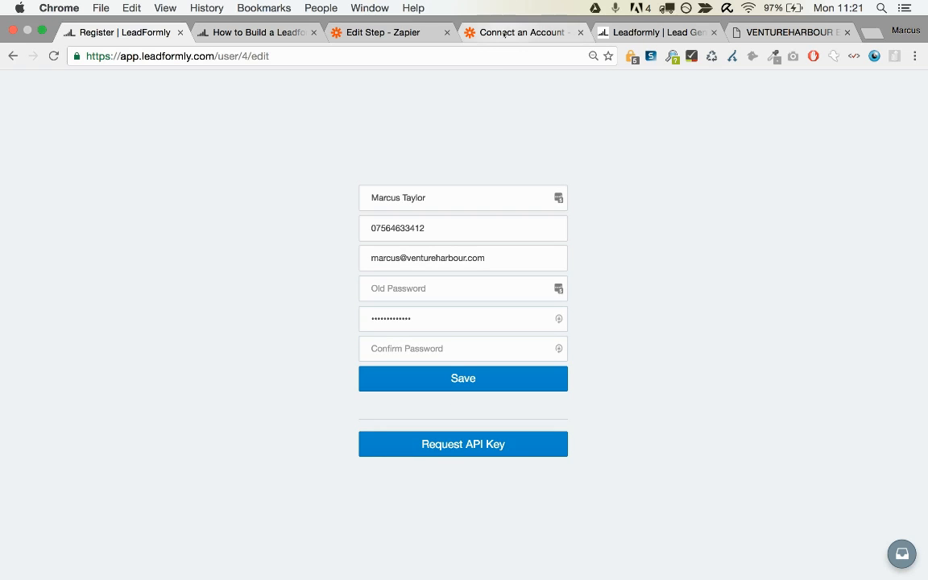
- Return to the Zap being edited in Zapier and open the app selection for the action step
{"action": "left_click", "coordinate": [503, 32]}
{"action": "left_click", "coordinate": [379, 32]}
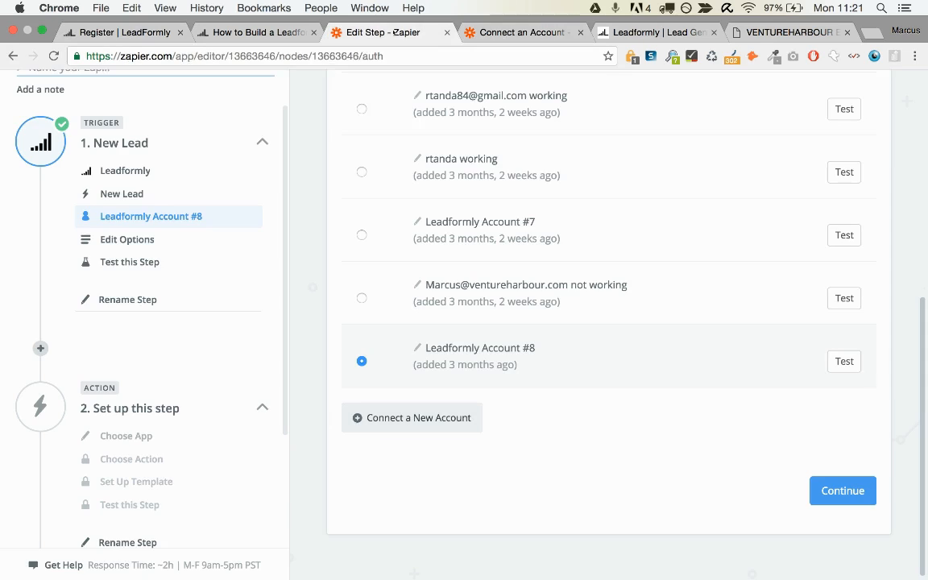
{"action": "left_click", "coordinate": [111, 411]}
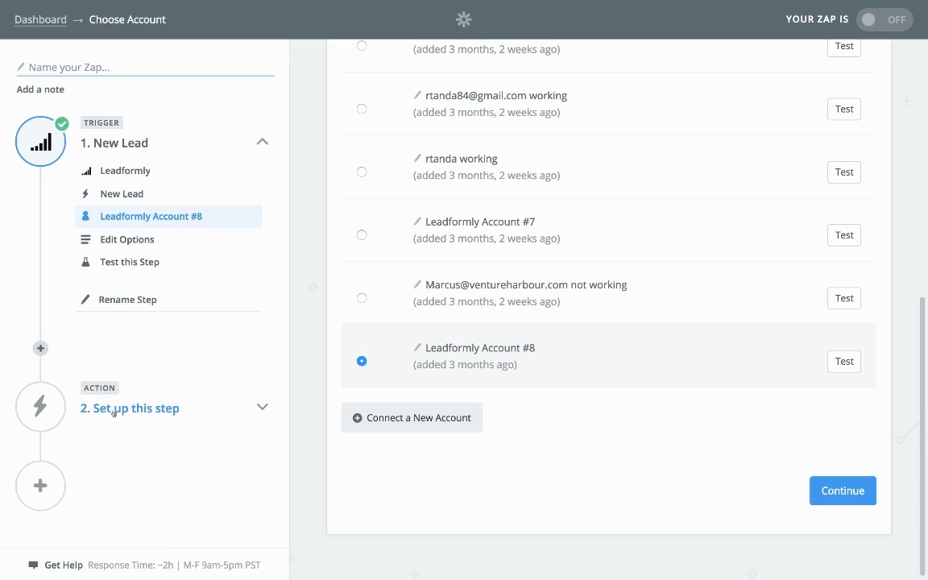
{"action": "left_click", "coordinate": [103, 411]}
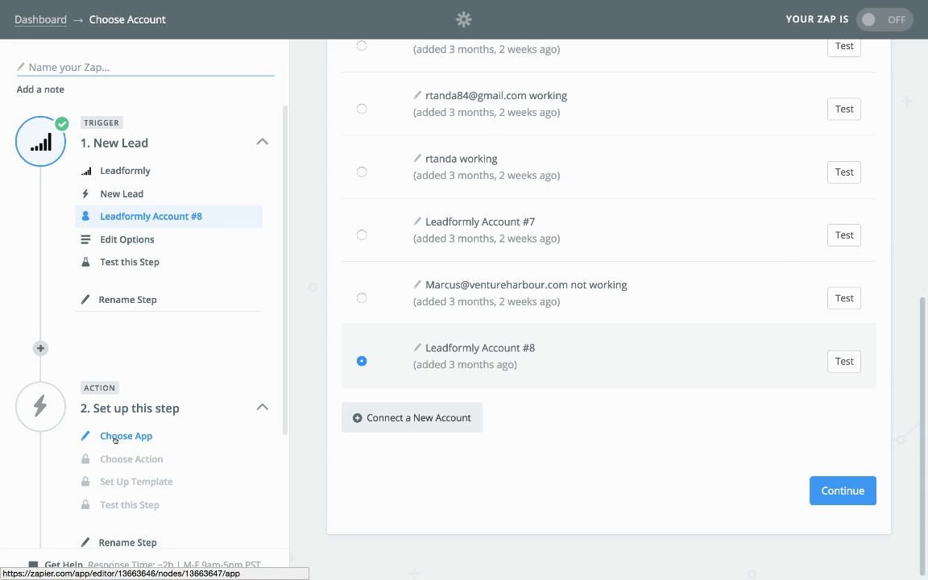
{"action": "left_click", "coordinate": [114, 439]}
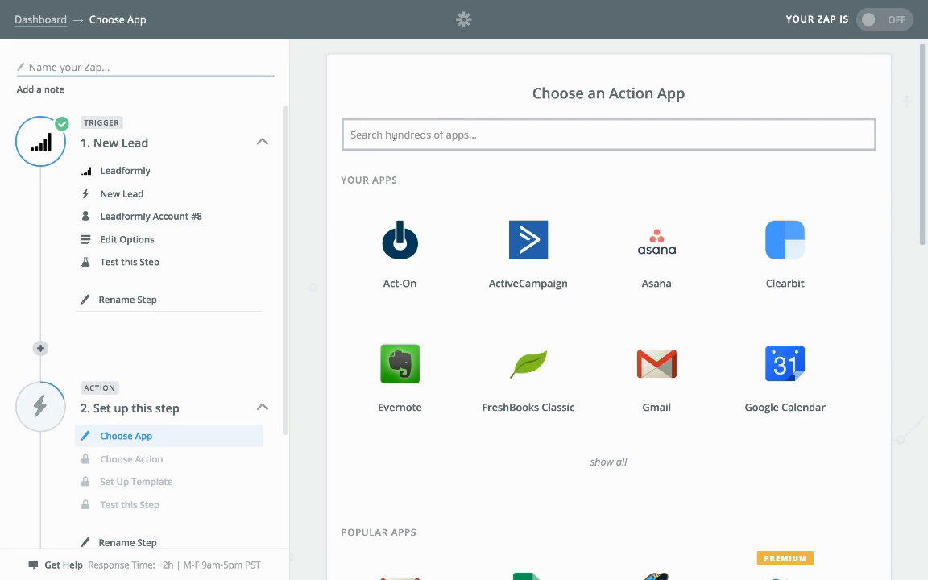
- Search the action app list for "pipe" and for "micro"
{"action": "type", "text": "pipe"}
{"action": "key", "text": "ctrl+a"}
{"action": "key", "text": "BackSpace"}
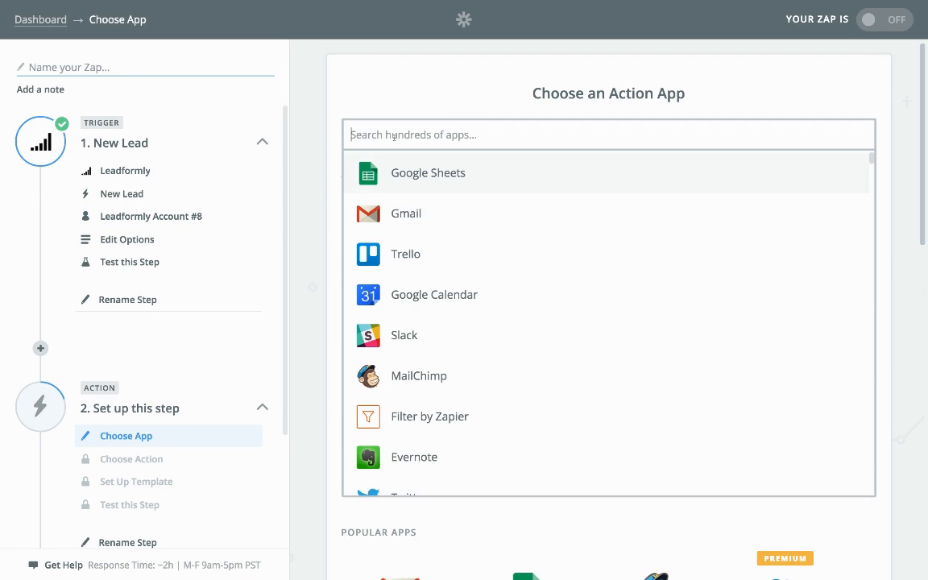
{"action": "type", "text": "micro"}
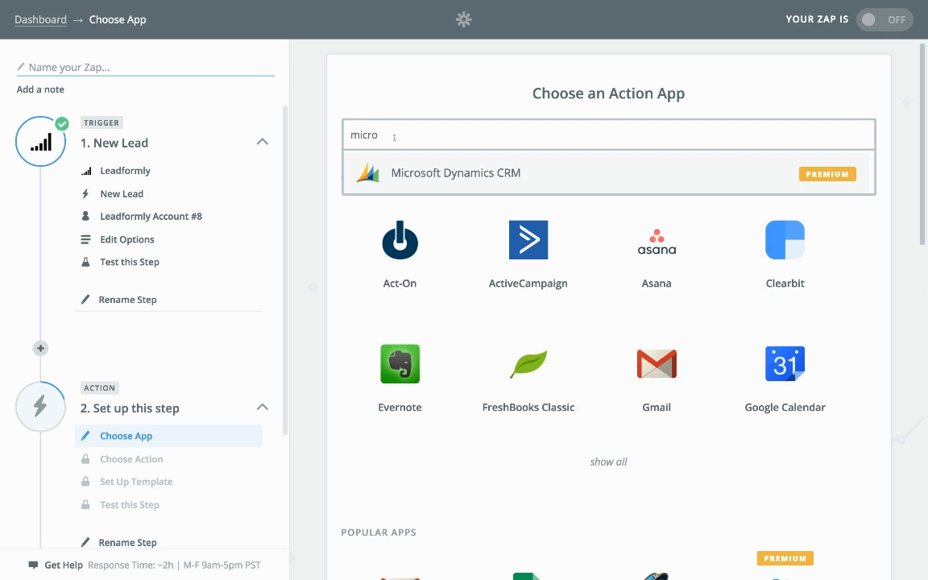
- Search the action apps for "active" and choose ActiveCampaign as the action app
{"action": "key", "text": "ctrl+a"}
{"action": "type", "text": "active"}
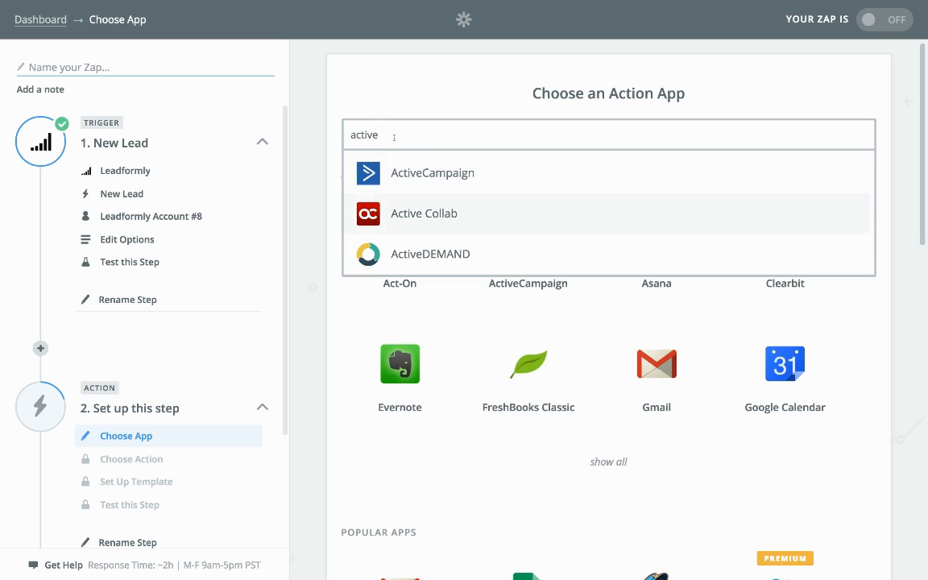
{"action": "left_click", "coordinate": [412, 173]}
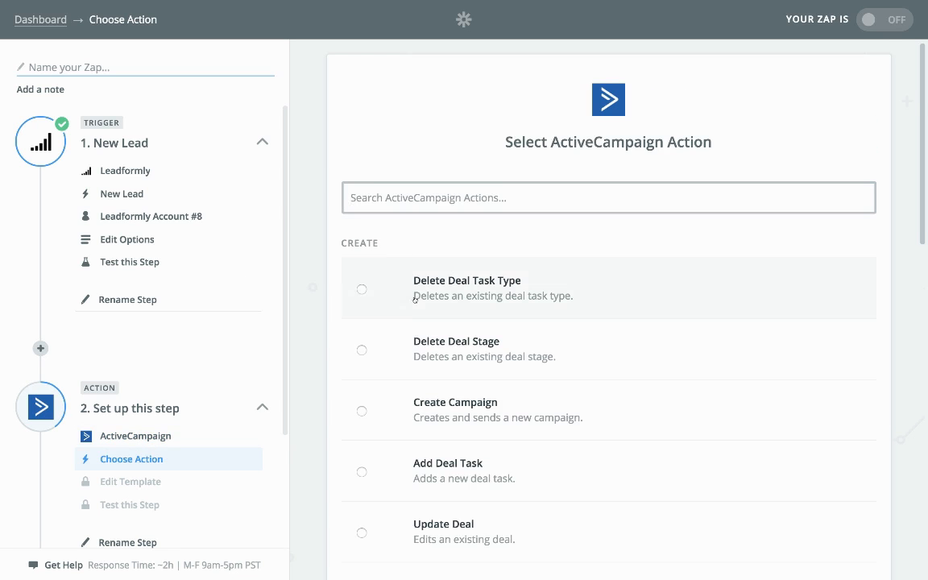
- Review the available ActiveCampaign actions and set the action to Add/Update Contact
{"action": "scroll", "coordinate": [416, 330], "scroll_direction": "down", "scroll_amount": 3}
{"action": "scroll", "coordinate": [512, 294], "scroll_direction": "up", "scroll_amount": 3}
{"action": "scroll", "coordinate": [294, 463], "scroll_direction": "down", "scroll_amount": 3}
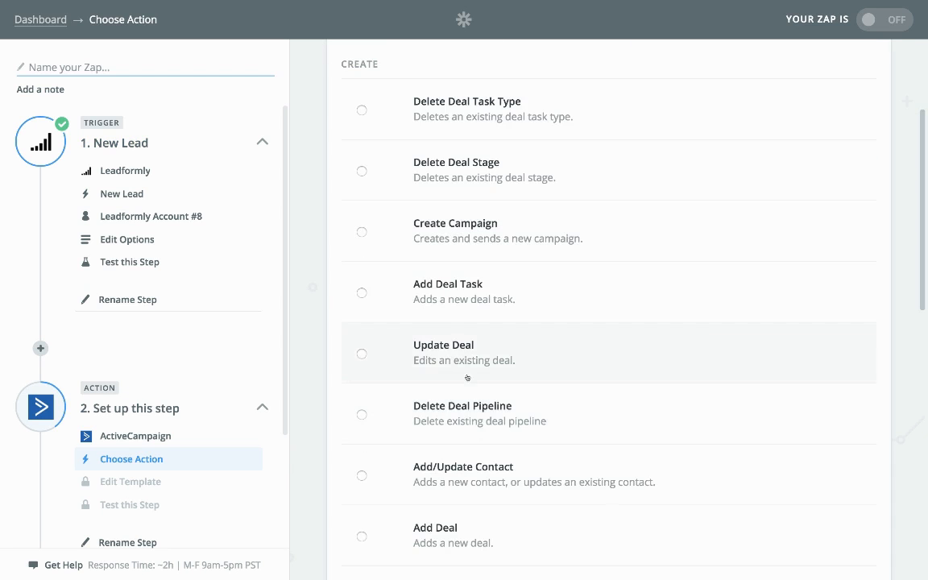
{"action": "scroll", "coordinate": [507, 155], "scroll_direction": "up", "scroll_amount": 2}
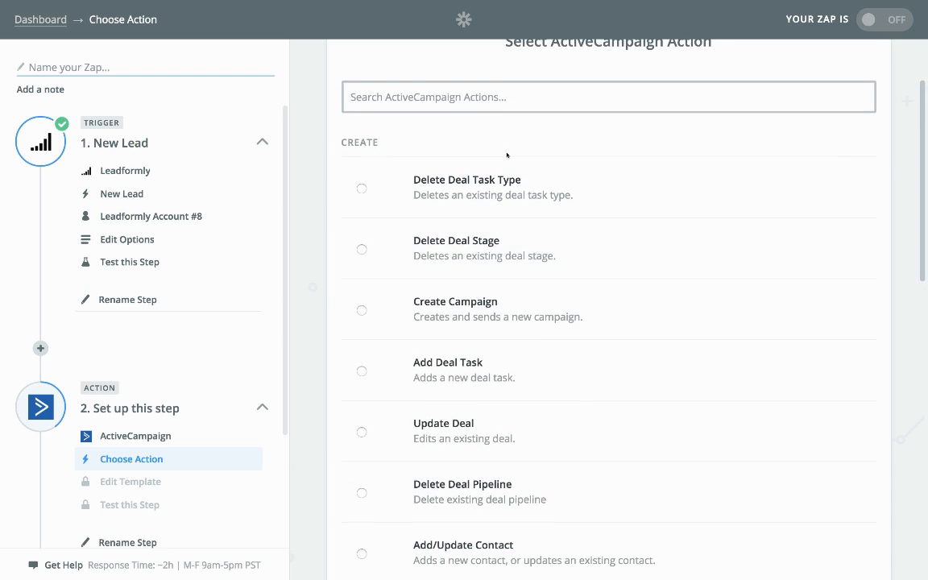
{"action": "scroll", "coordinate": [507, 156], "scroll_direction": "down", "scroll_amount": 3}
{"action": "scroll", "coordinate": [507, 156], "scroll_direction": "down", "scroll_amount": 3}
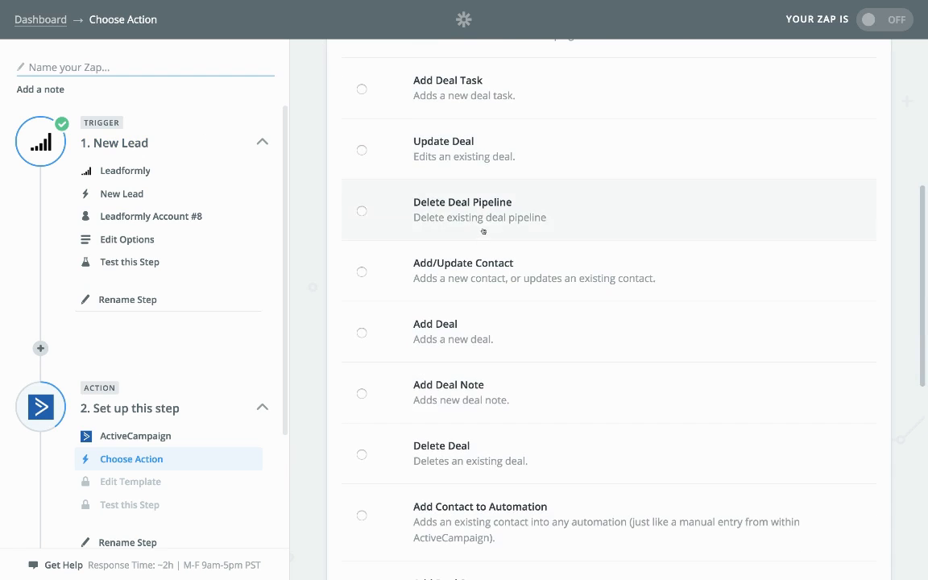
{"action": "left_click", "coordinate": [429, 279]}
{"action": "scroll", "coordinate": [630, 322], "scroll_direction": "down", "scroll_amount": 6}
{"action": "left_click", "coordinate": [799, 487]}
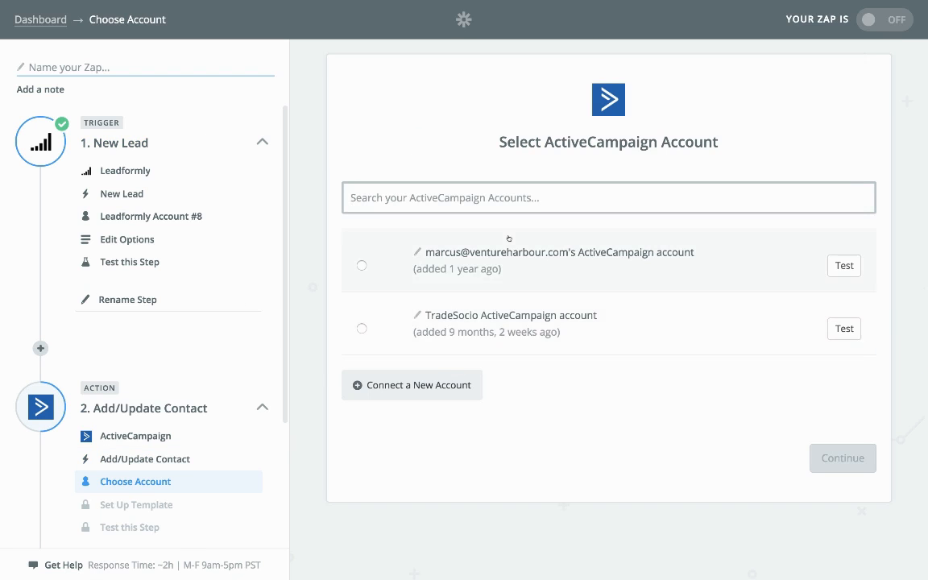
- Use the ActiveCampaign account added 1 year ago and proceed to the fields of the contact template
{"action": "left_click", "coordinate": [620, 261]}
{"action": "left_click", "coordinate": [780, 455]}
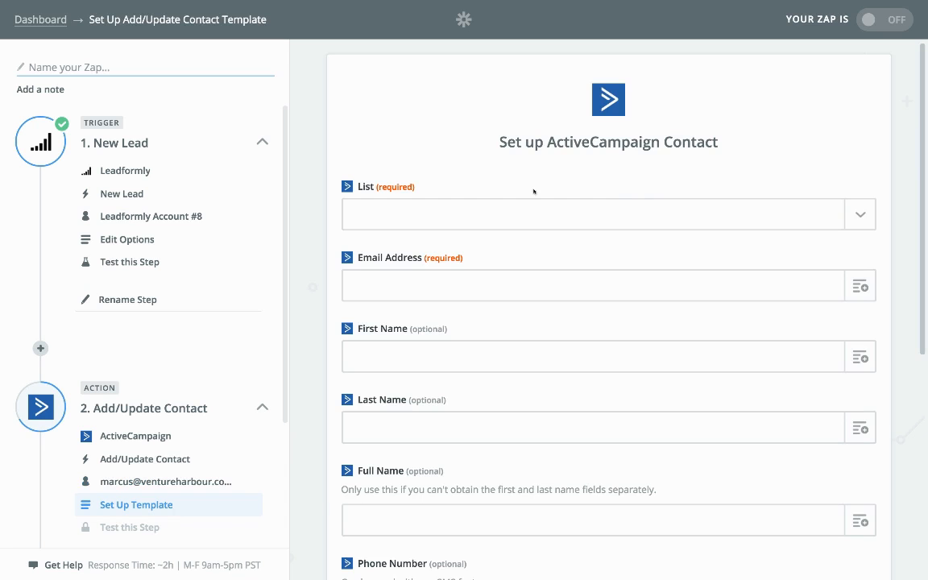
{"action": "scroll", "coordinate": [663, 242], "scroll_direction": "down", "scroll_amount": 2}
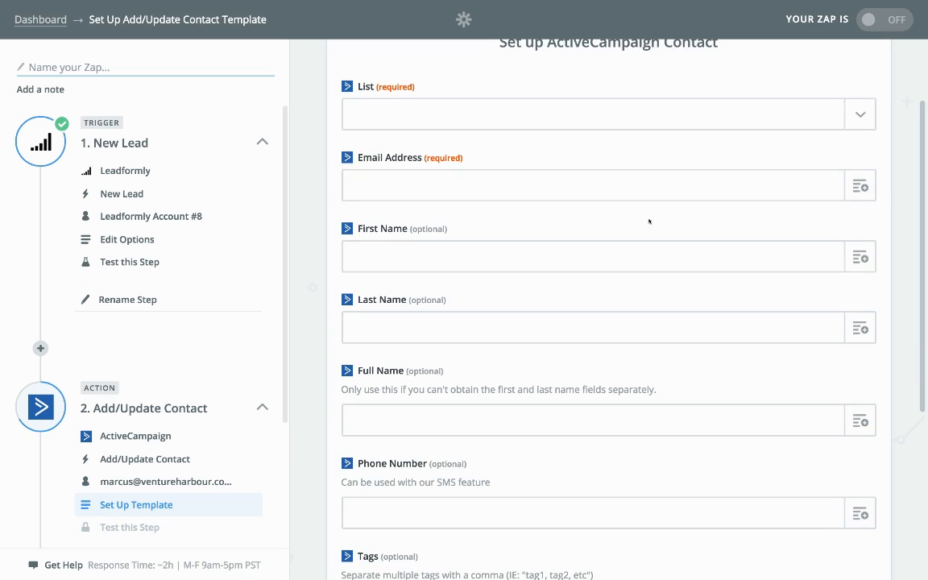
- Set the contact's list to Leadformly prospects and map Email Address to the lead's "Answer: Email Address Agency" value
{"action": "left_click", "coordinate": [772, 112]}
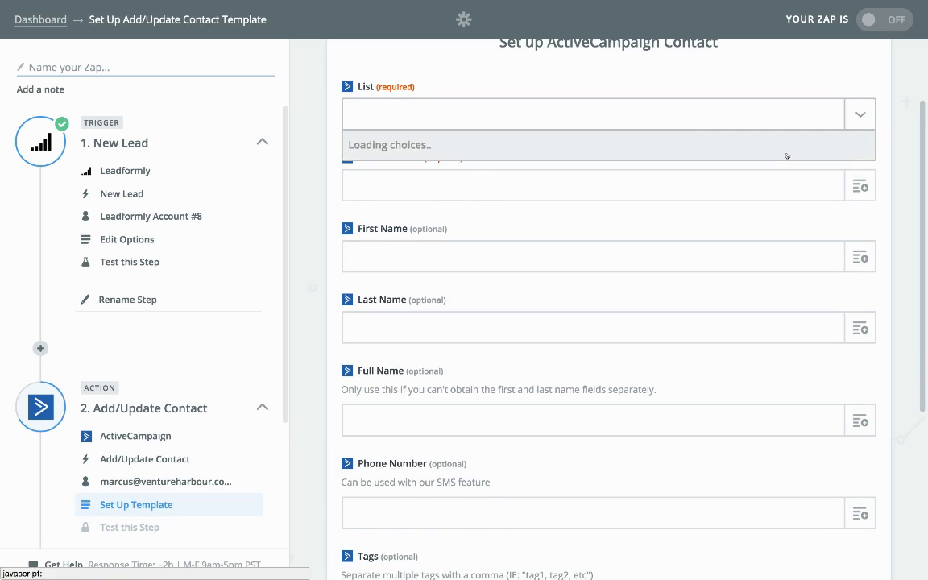
{"action": "scroll", "coordinate": [568, 297], "scroll_direction": "down", "scroll_amount": 1}
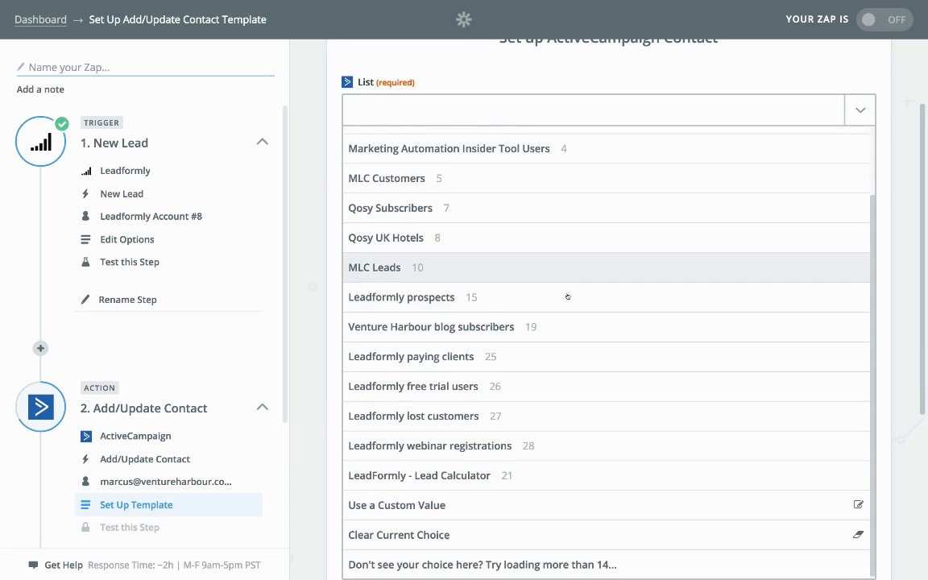
{"action": "left_click", "coordinate": [474, 295]}
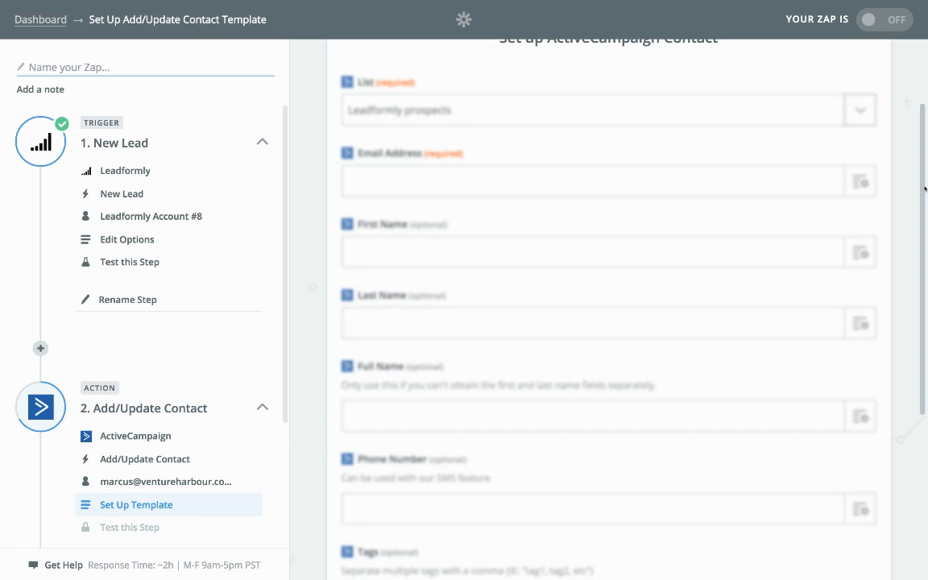
{"action": "left_click", "coordinate": [859, 182]}
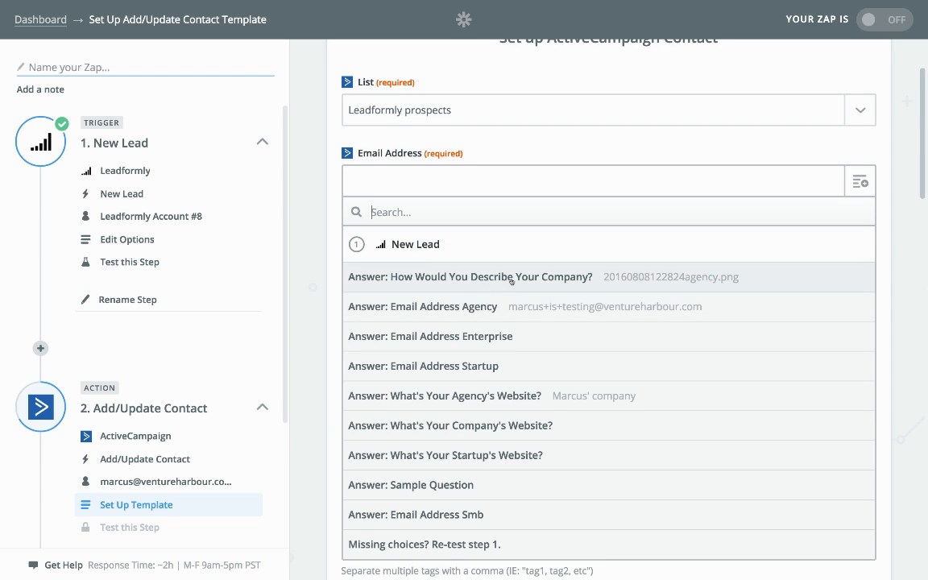
{"action": "left_click", "coordinate": [381, 315]}
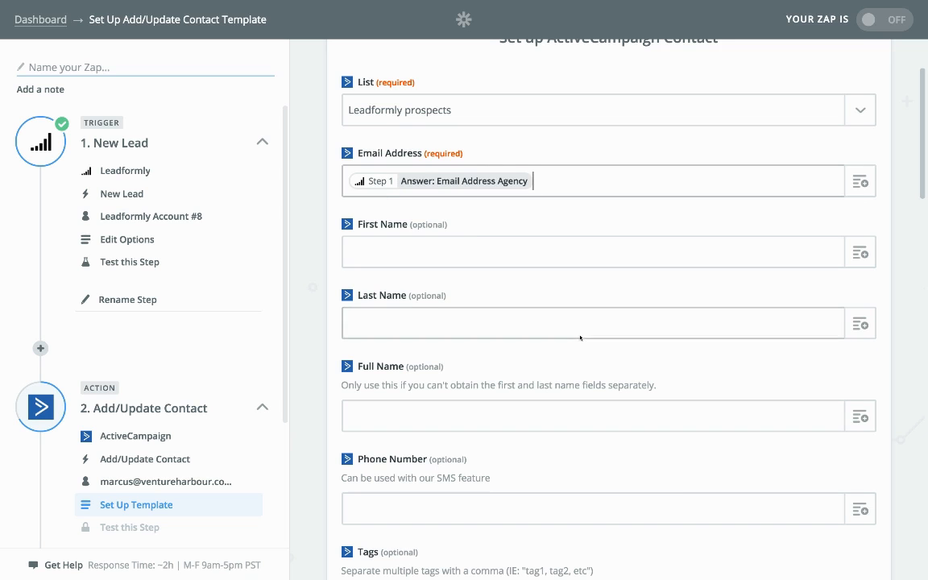
- Examine which lead answers are available for the contact's Full Name field, without mapping any
{"action": "scroll", "coordinate": [652, 416], "scroll_direction": "down", "scroll_amount": 3}
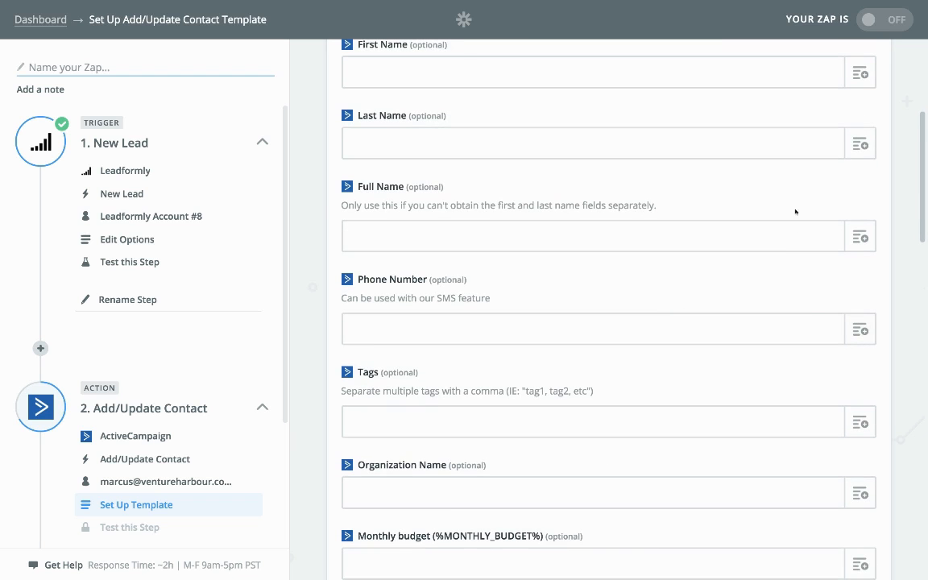
{"action": "left_click", "coordinate": [859, 237]}
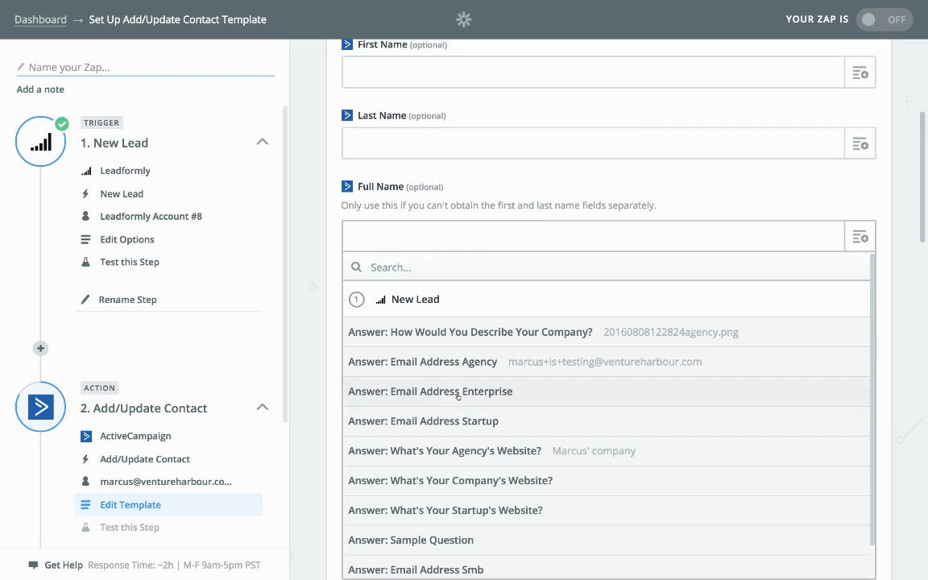
{"action": "scroll", "coordinate": [460, 414], "scroll_direction": "down", "scroll_amount": 1}
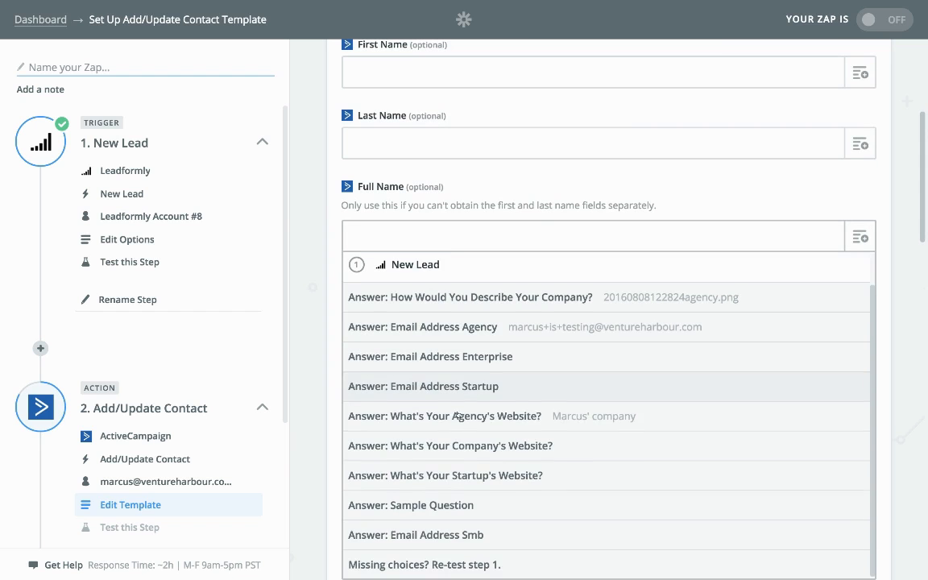
{"action": "left_click", "coordinate": [310, 375]}
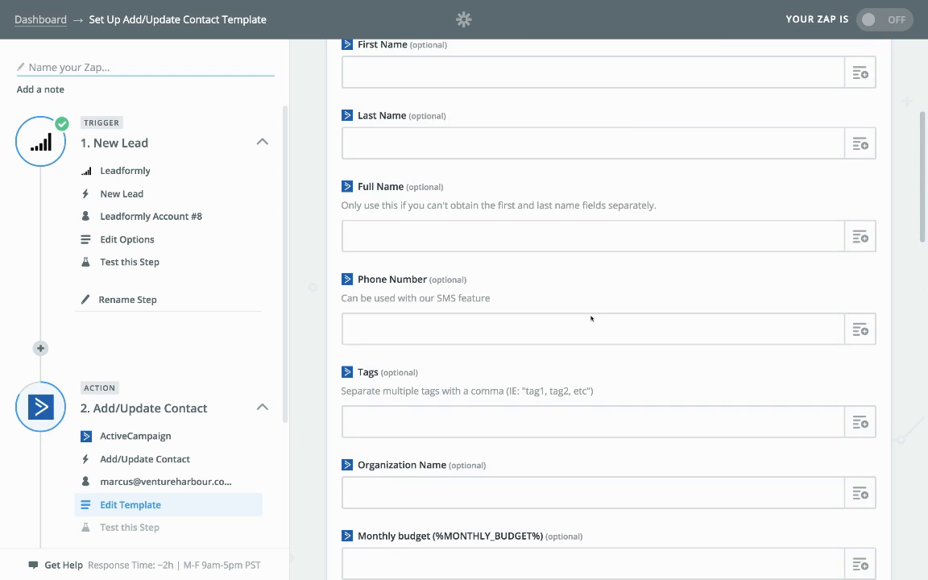
- Proceed past the remaining optional contact fields, create the test contact in ActiveCampaign and finish the action setup
{"action": "scroll", "coordinate": [537, 263], "scroll_direction": "down", "scroll_amount": 20}
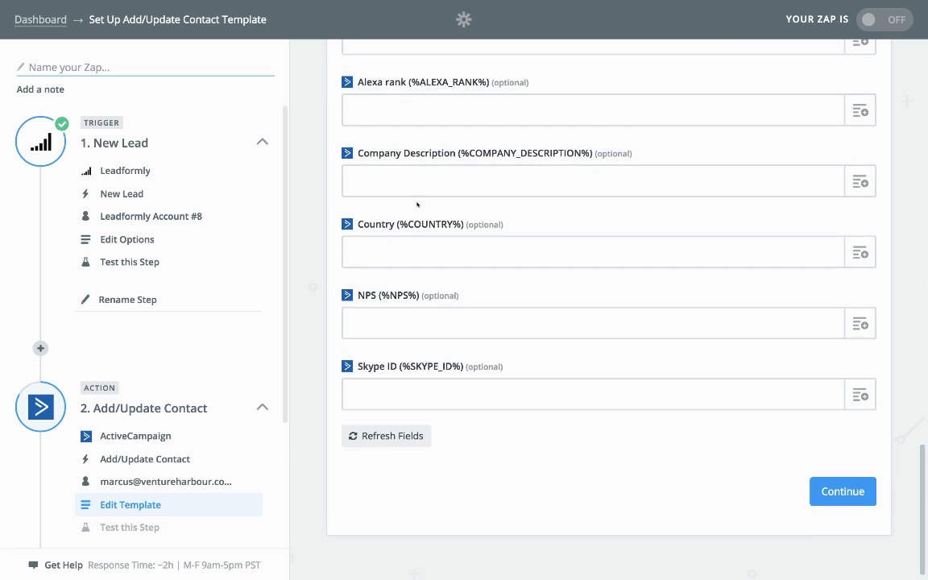
{"action": "left_click", "coordinate": [856, 483]}
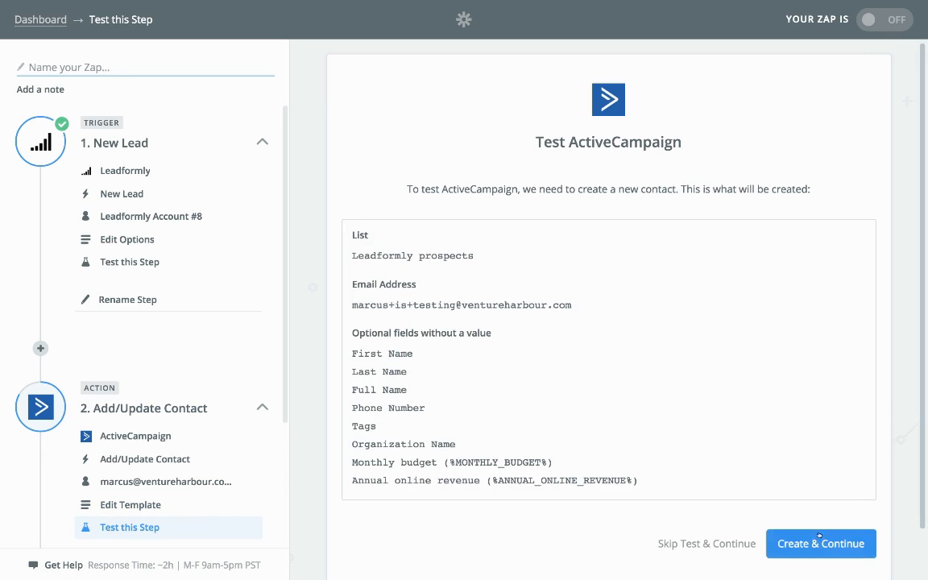
{"action": "left_click", "coordinate": [820, 539]}
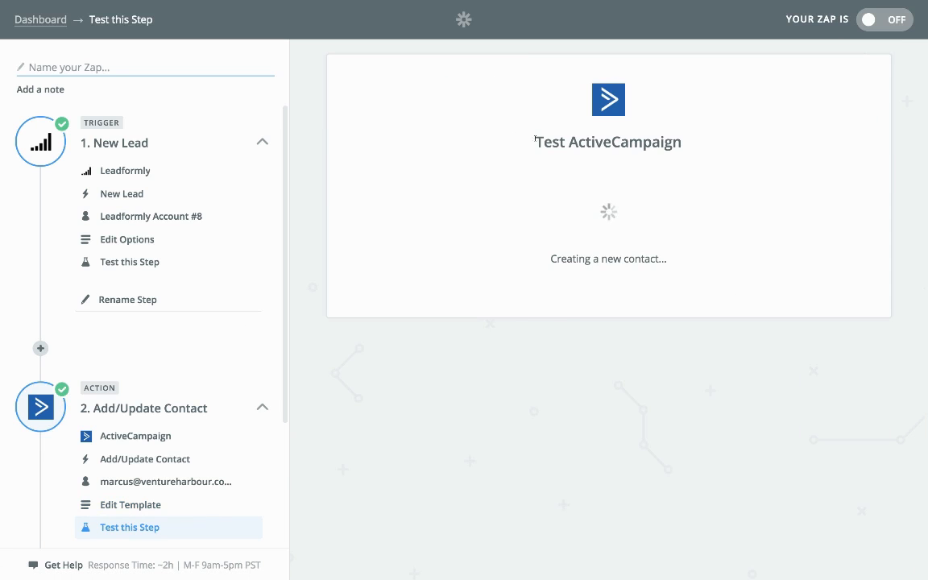
{"action": "left_click", "coordinate": [865, 366]}
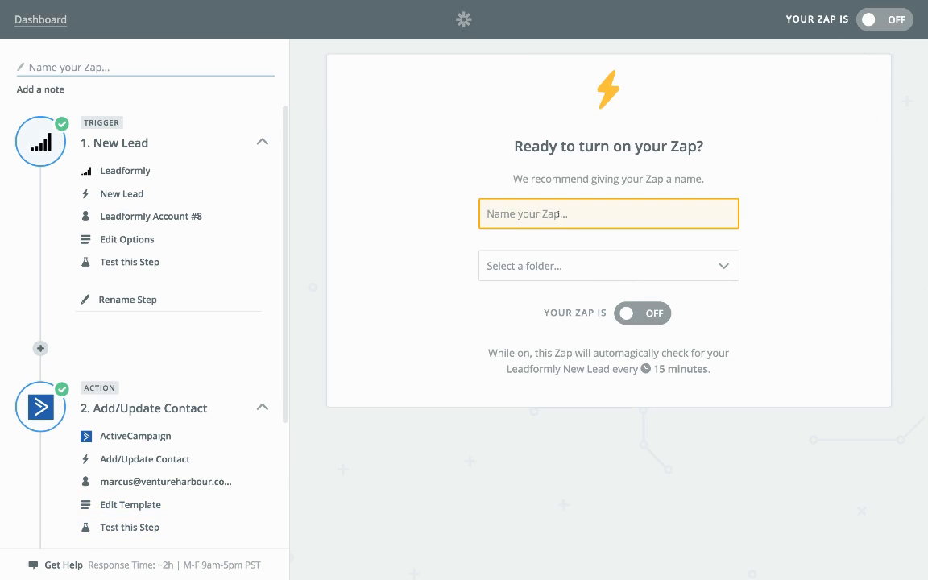
- Name the Zap "Send Leadformly leads to AC" and turn it on
{"action": "type", "text": "Send Leadforml"}
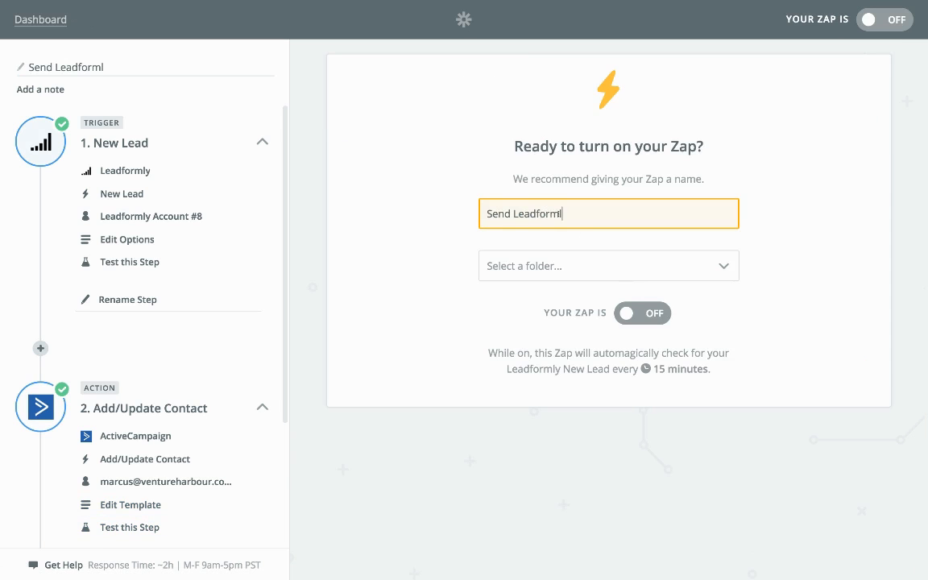
{"action": "type", "text": "y leads to AC"}
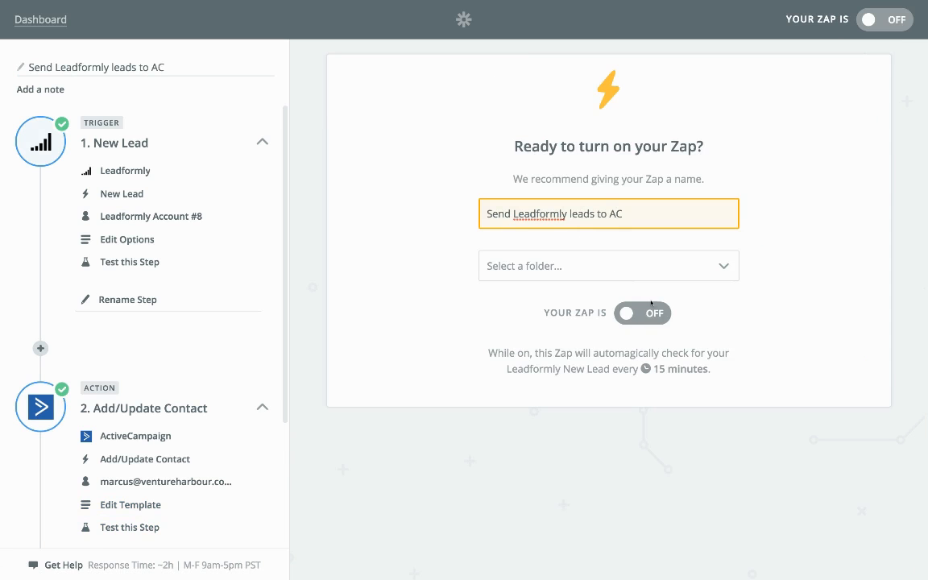
{"action": "left_click", "coordinate": [643, 313]}
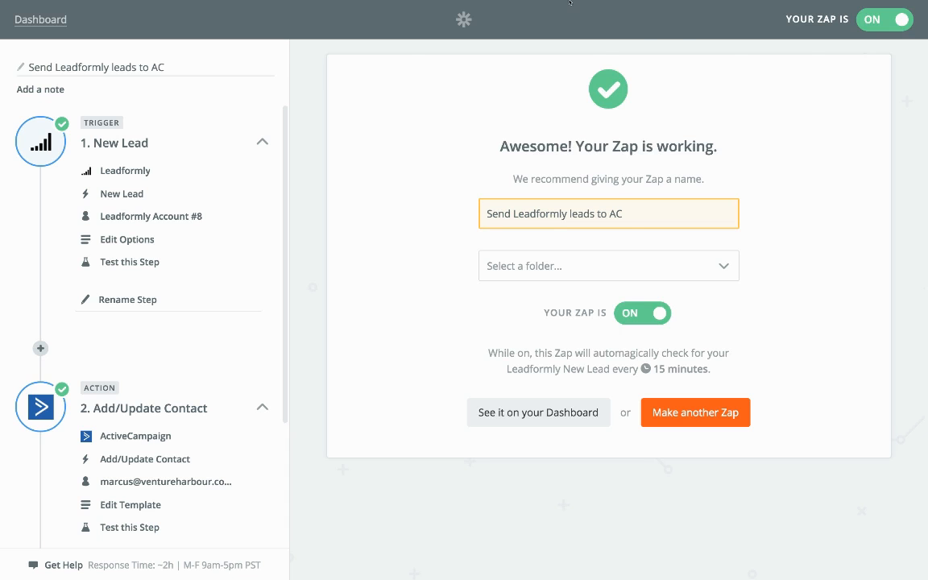
- Switch to the Leadformly website and highlight the test e-mail address in its lead form
{"action": "left_click", "coordinate": [657, 32]}
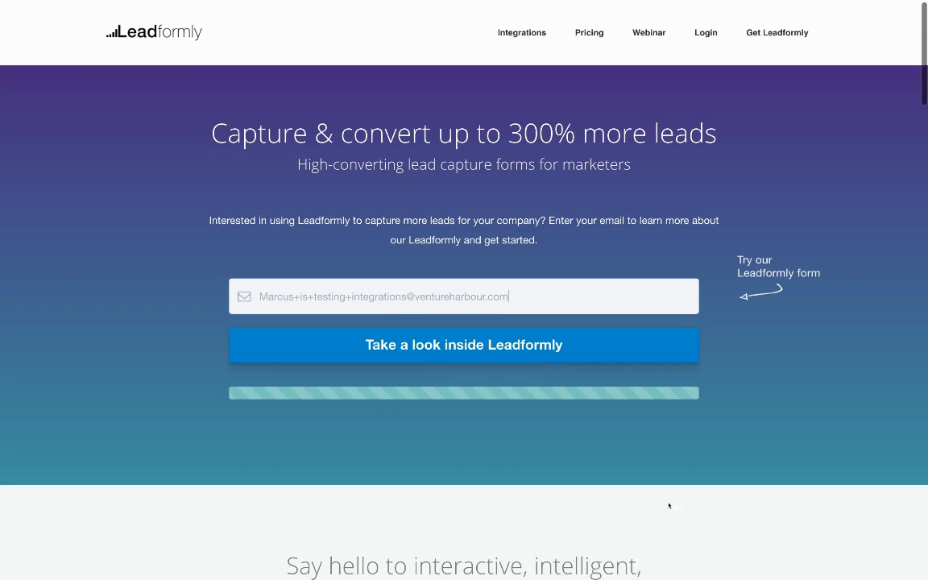
{"action": "mouse_move", "coordinate": [394, 297]}
{"action": "left_mouse_down"}
{"action": "mouse_move", "coordinate": [261, 300]}
{"action": "mouse_move", "coordinate": [404, 297]}
{"action": "left_mouse_up"}
{"action": "left_click", "coordinate": [268, 297]}
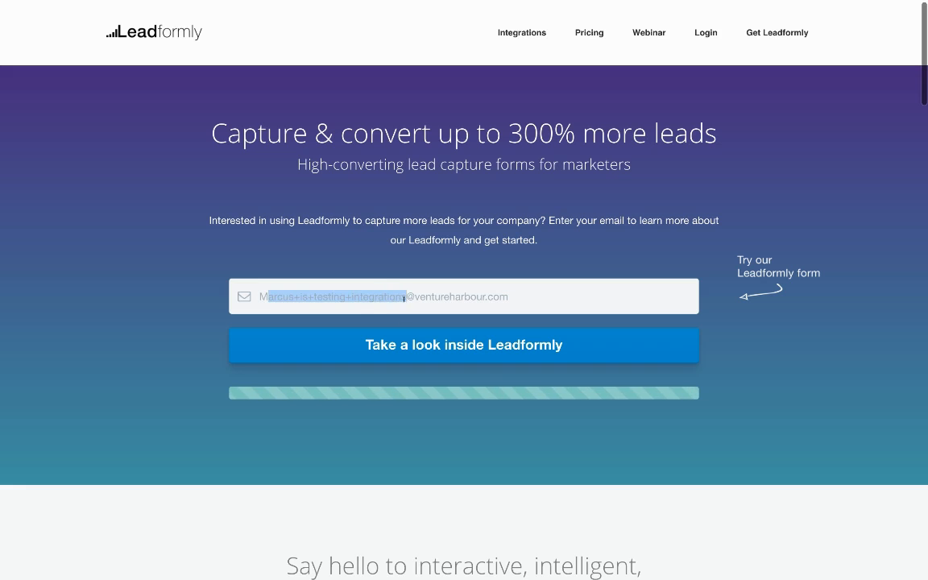
{"action": "left_click", "coordinate": [404, 298]}
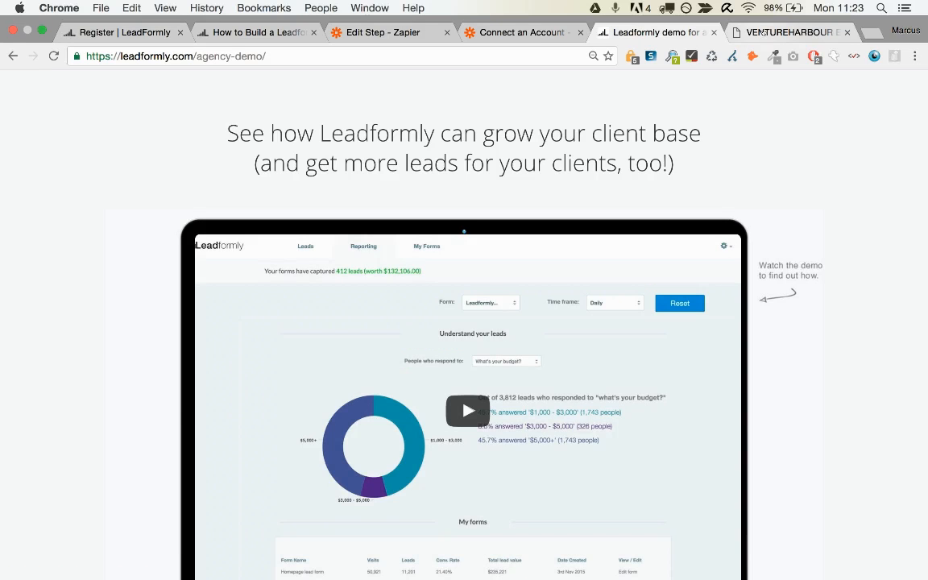
- Switch to ActiveCampaign to check its recent activity for new subscribers, and return to the Zap editor
{"action": "left_click", "coordinate": [755, 32]}
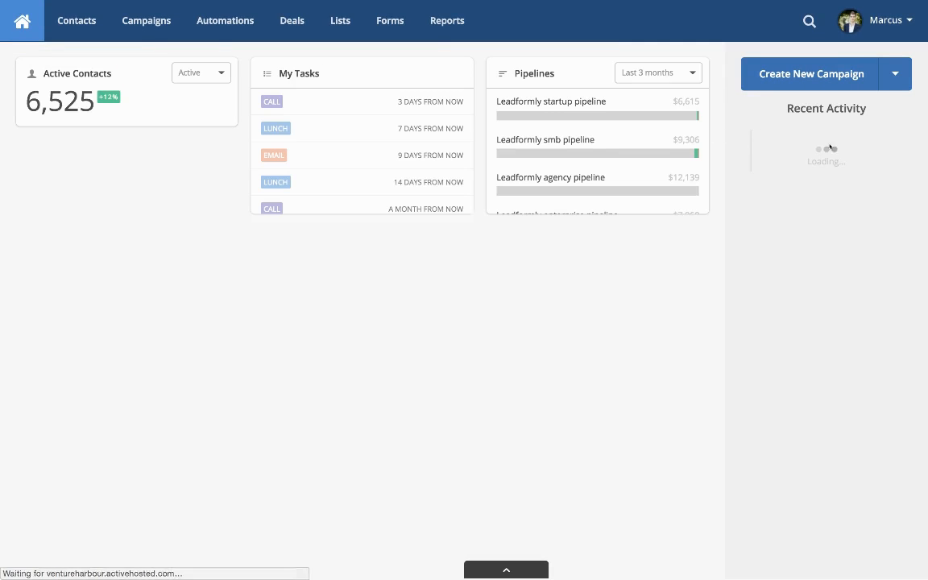
{"action": "mouse_move", "coordinate": [788, 170]}
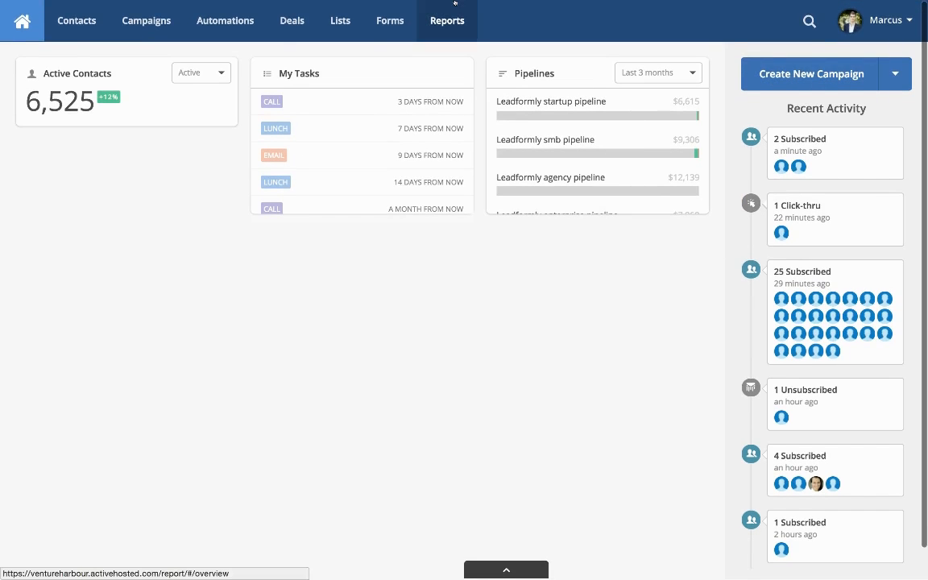
{"action": "left_click", "coordinate": [487, 35]}
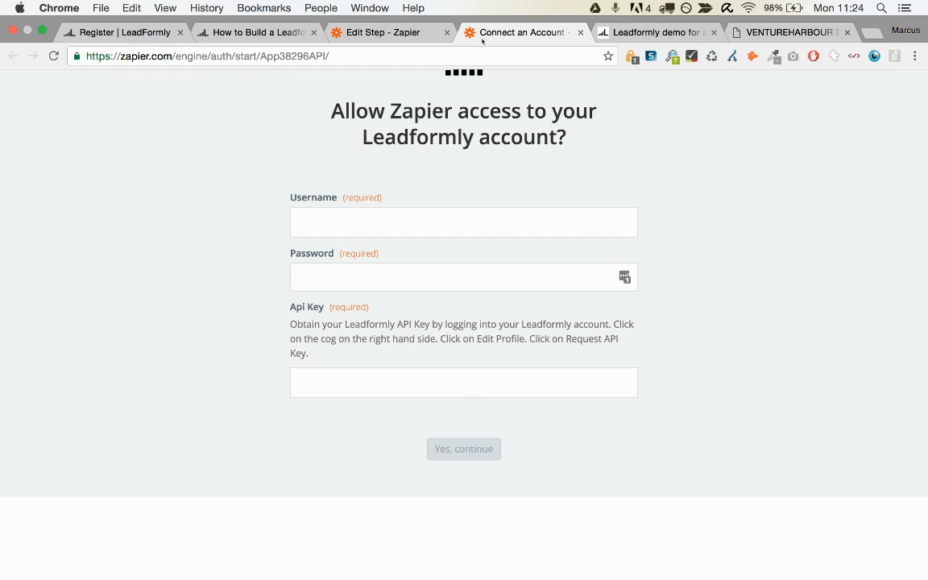
{"action": "left_click", "coordinate": [395, 32]}
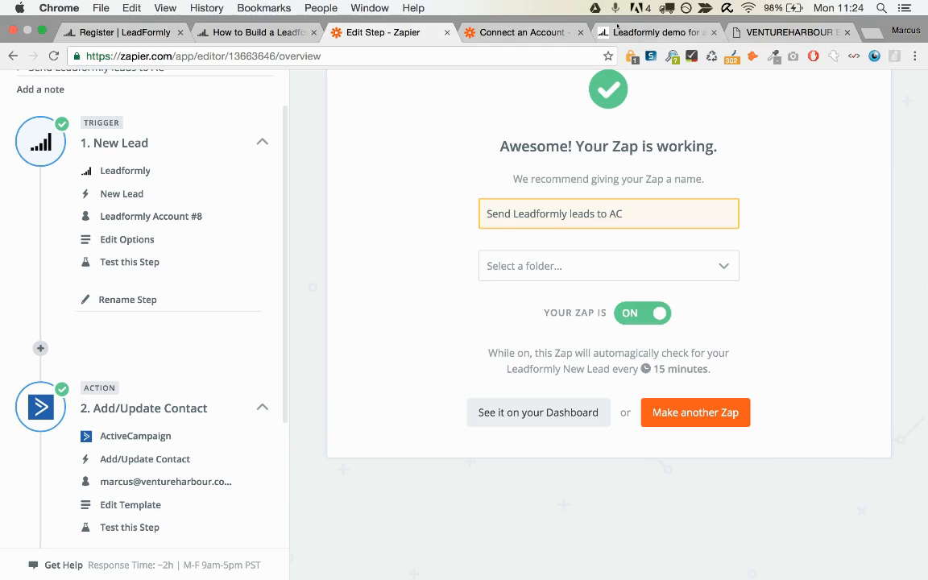
- Switch to the Leadformly help article "How to Build a Leadformly Zap in Zapier" and skim its steps and related articles
{"action": "left_click", "coordinate": [256, 32]}
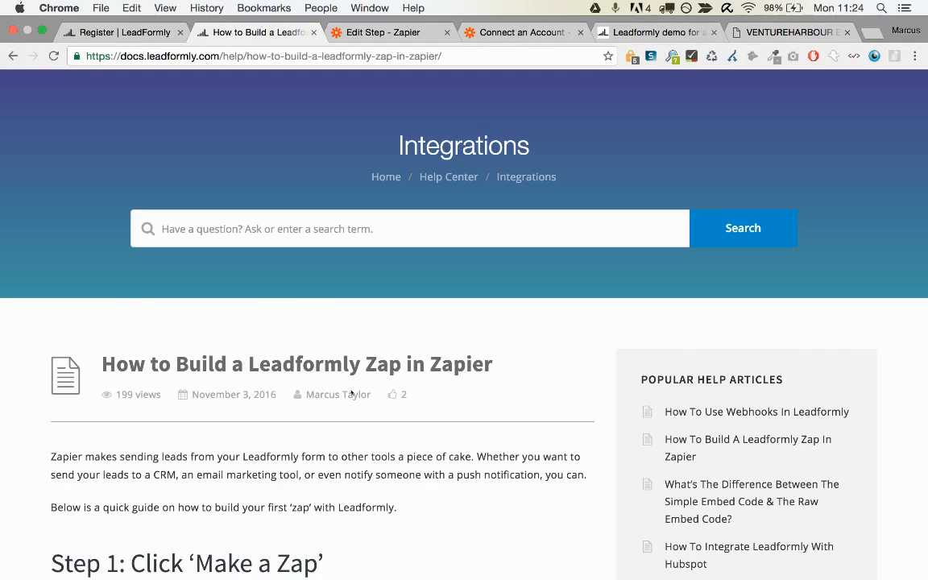
{"action": "scroll", "coordinate": [485, 78], "scroll_direction": "down", "scroll_amount": 5}
{"action": "scroll", "coordinate": [509, 237], "scroll_direction": "down", "scroll_amount": 8}
{"action": "scroll", "coordinate": [509, 237], "scroll_direction": "up", "scroll_amount": 12}
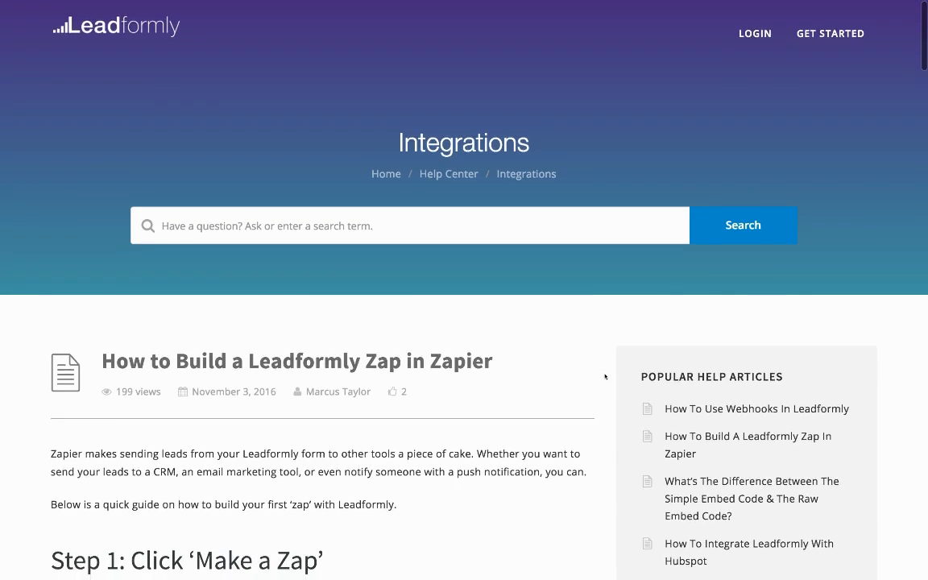
{"action": "scroll", "coordinate": [520, 365], "scroll_direction": "down", "scroll_amount": 4}
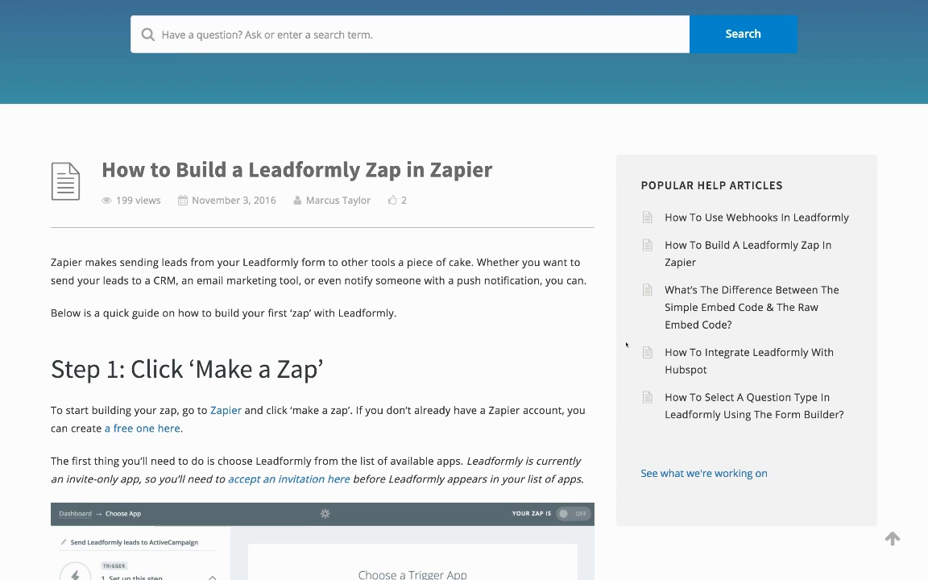
- Open the help article "How to Integrate Leadformly With Hubspot" and look through its embedding and field mapping instructions
{"action": "left_click", "coordinate": [705, 357]}
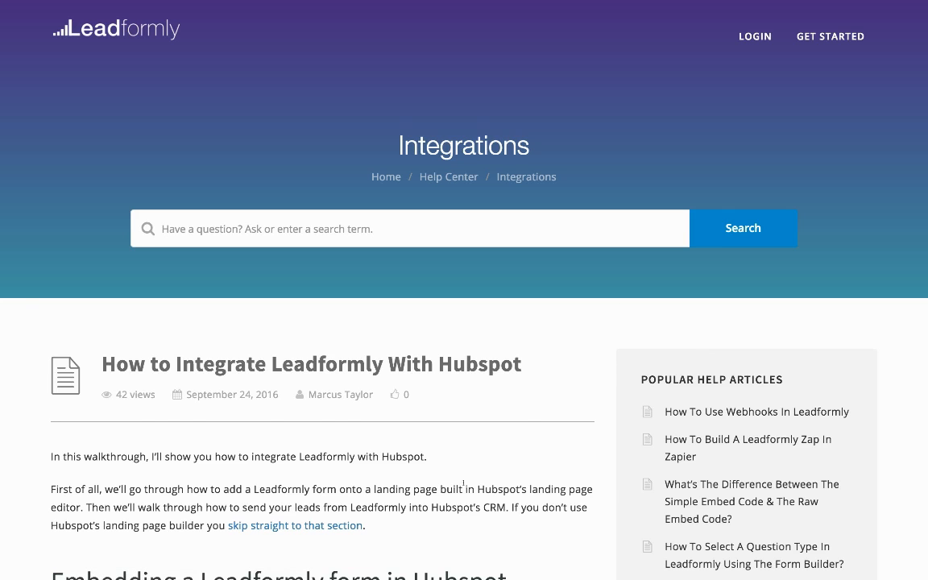
{"action": "scroll", "coordinate": [522, 262], "scroll_direction": "down", "scroll_amount": 10}
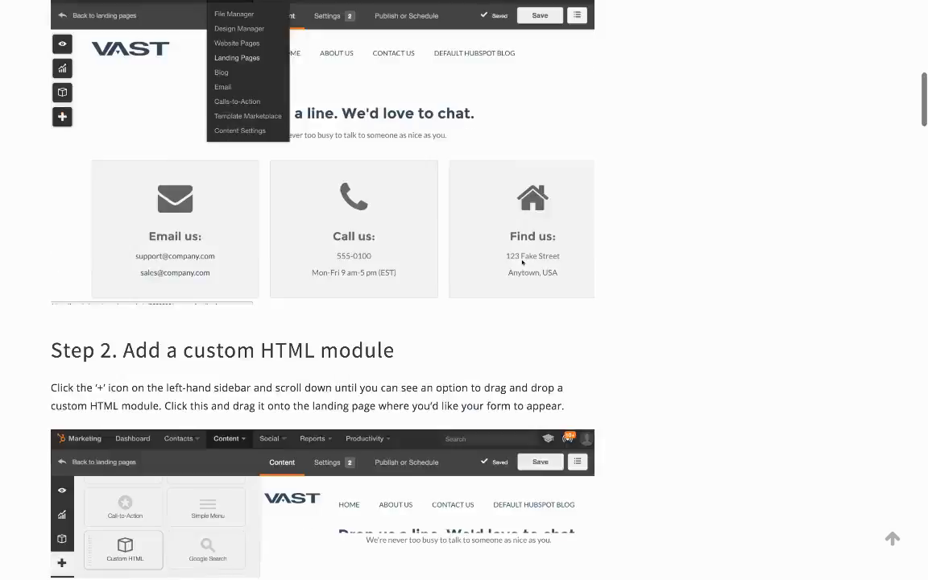
{"action": "scroll", "coordinate": [522, 262], "scroll_direction": "down", "scroll_amount": 15}
{"action": "scroll", "coordinate": [522, 262], "scroll_direction": "down", "scroll_amount": 4}
{"action": "scroll", "coordinate": [266, 197], "scroll_direction": "down", "scroll_amount": 1}
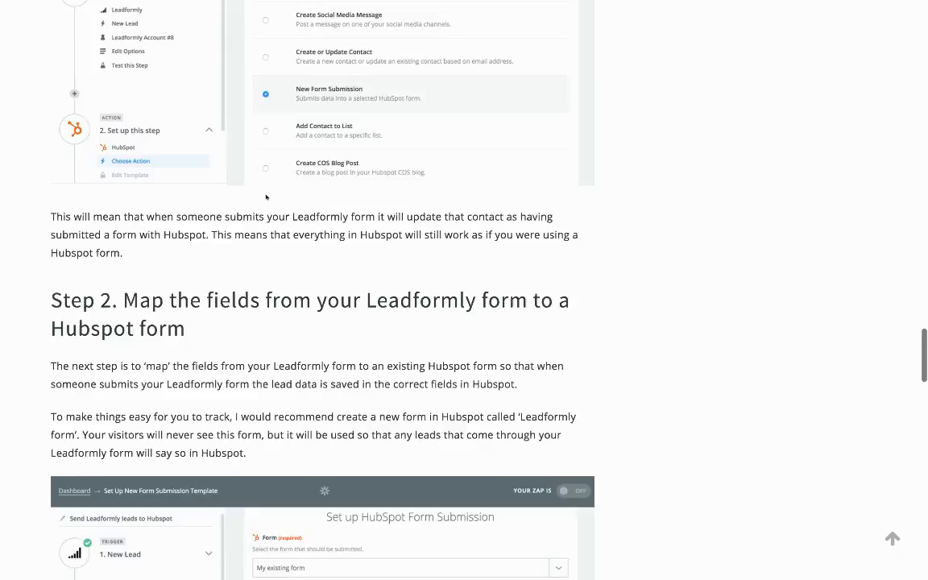
{"action": "scroll", "coordinate": [265, 196], "scroll_direction": "down", "scroll_amount": 9}
{"action": "scroll", "coordinate": [265, 213], "scroll_direction": "down", "scroll_amount": 8}
{"action": "scroll", "coordinate": [263, 229], "scroll_direction": "up", "scroll_amount": 20}
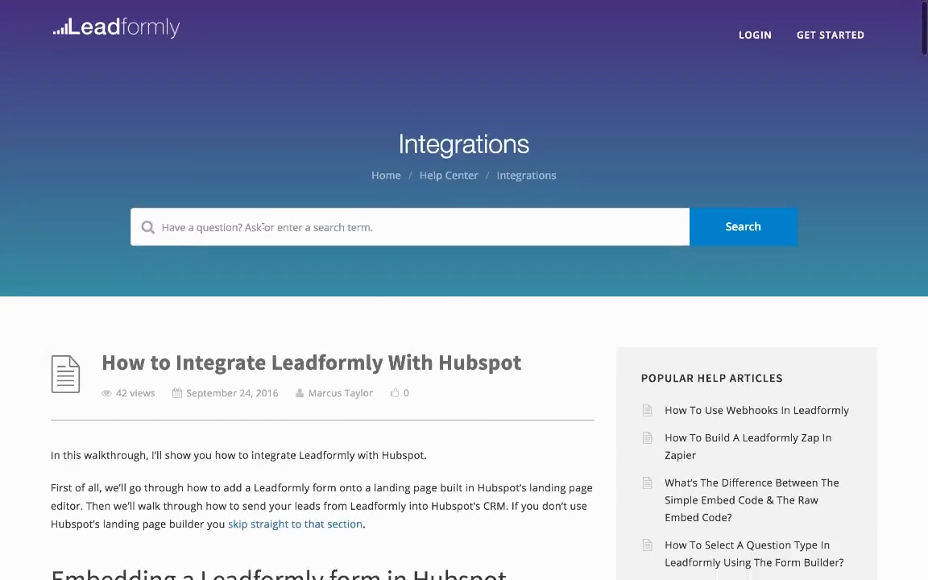